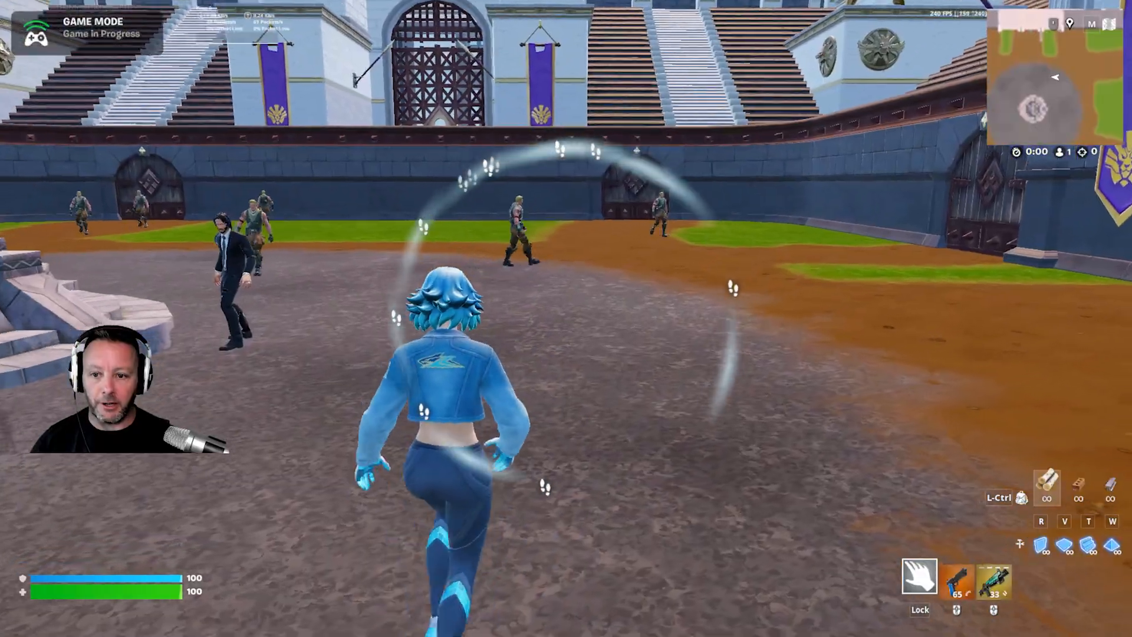
# - Run around the arena in the play session to examine how the NPC characters behave near the fountain
pyautogui.press('shift')
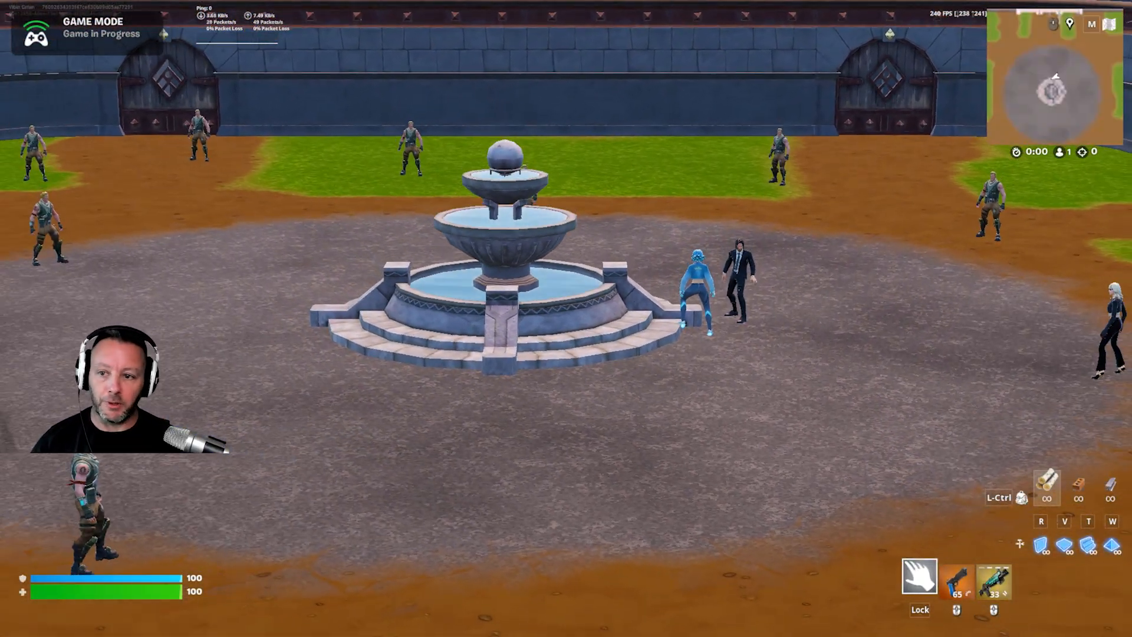
pyautogui.press('e')
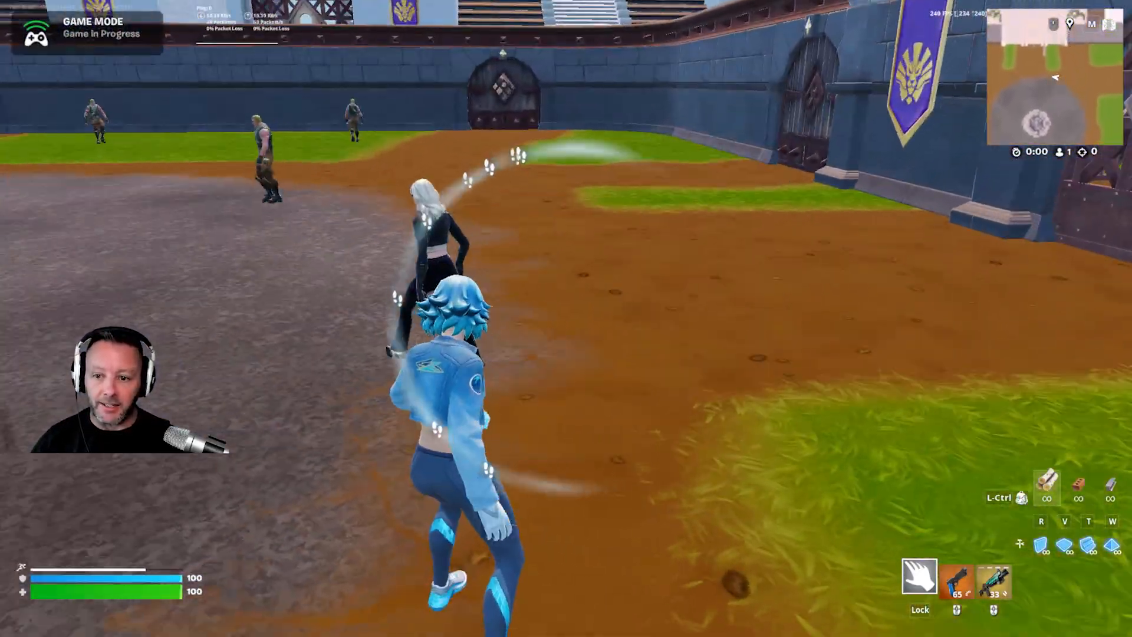
pyautogui.press('d')
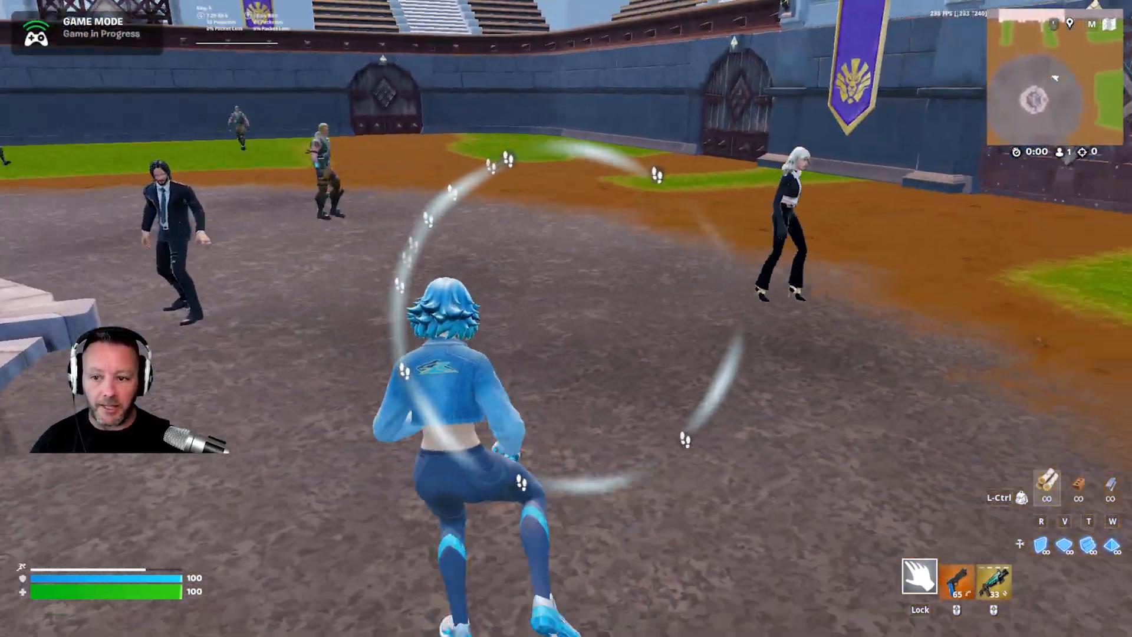
pyautogui.press('d')
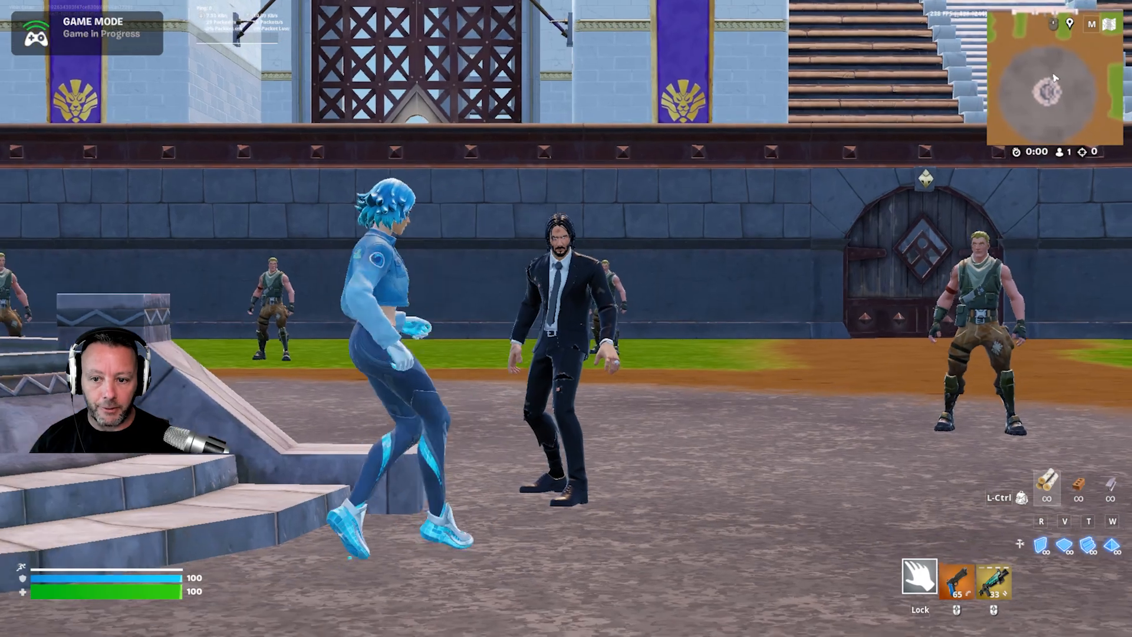
pyautogui.press('f')
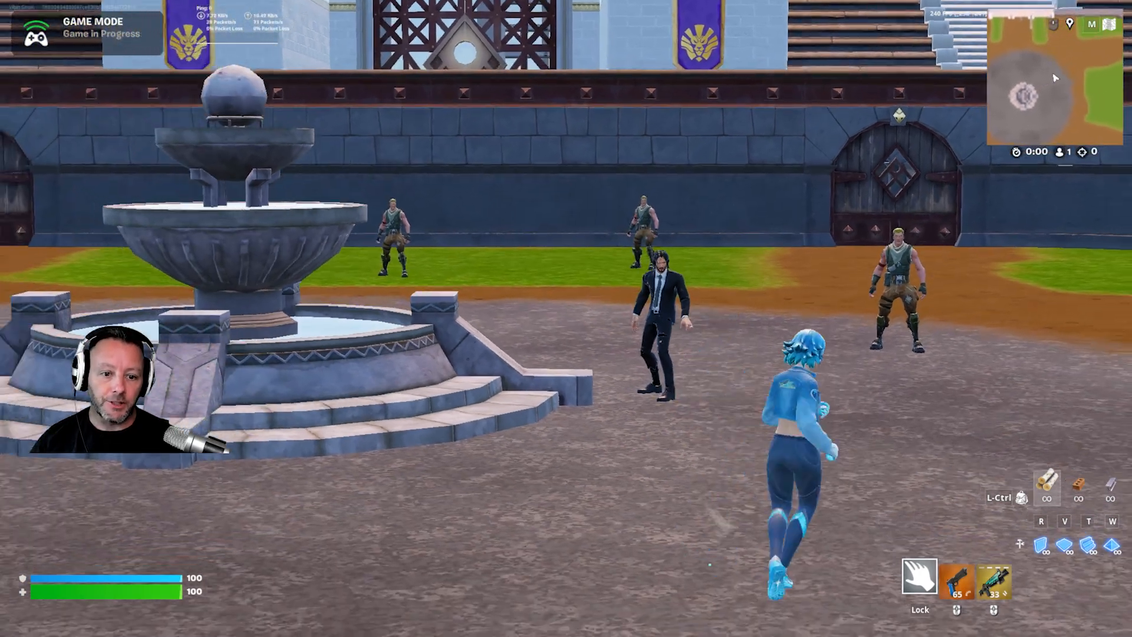
pyautogui.press('d')
pyautogui.press('f')
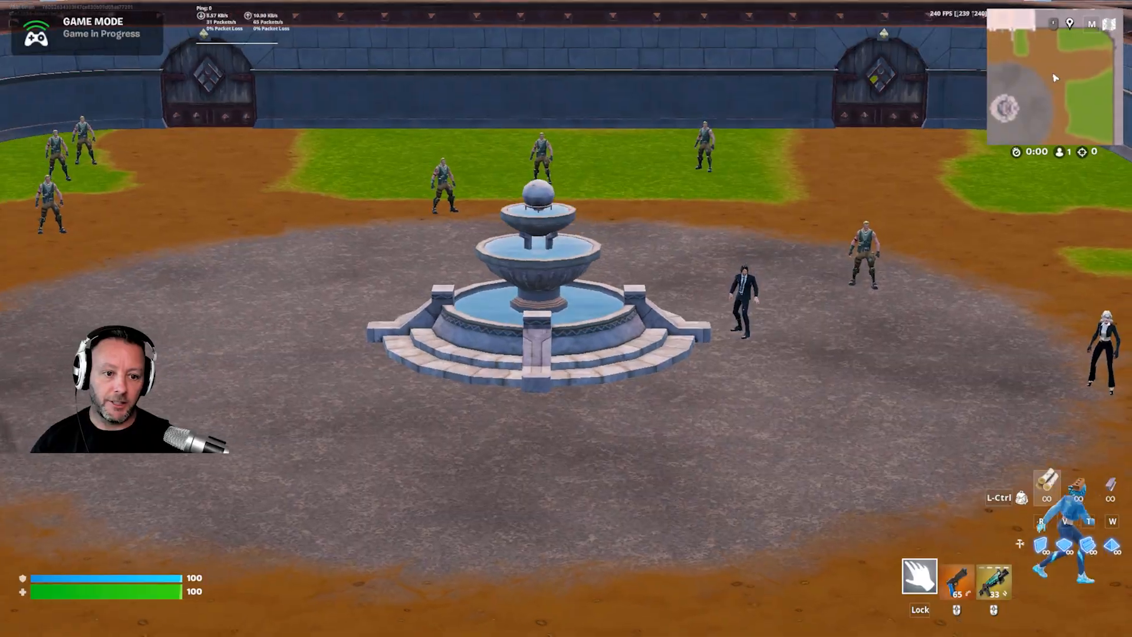
pyautogui.press('s')
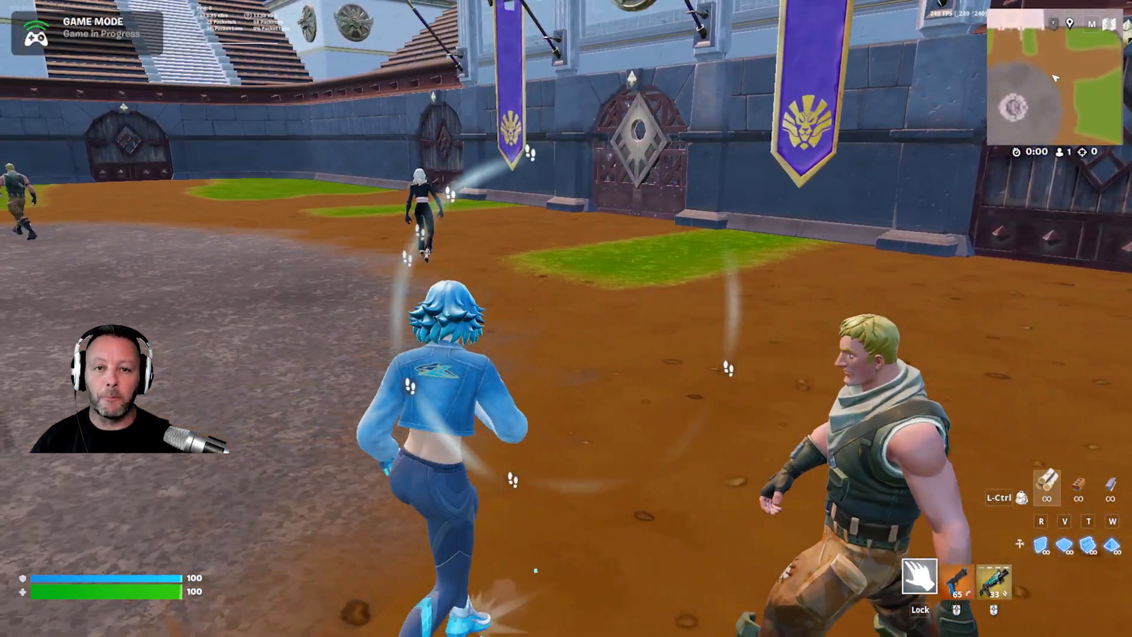
pyautogui.press('e')
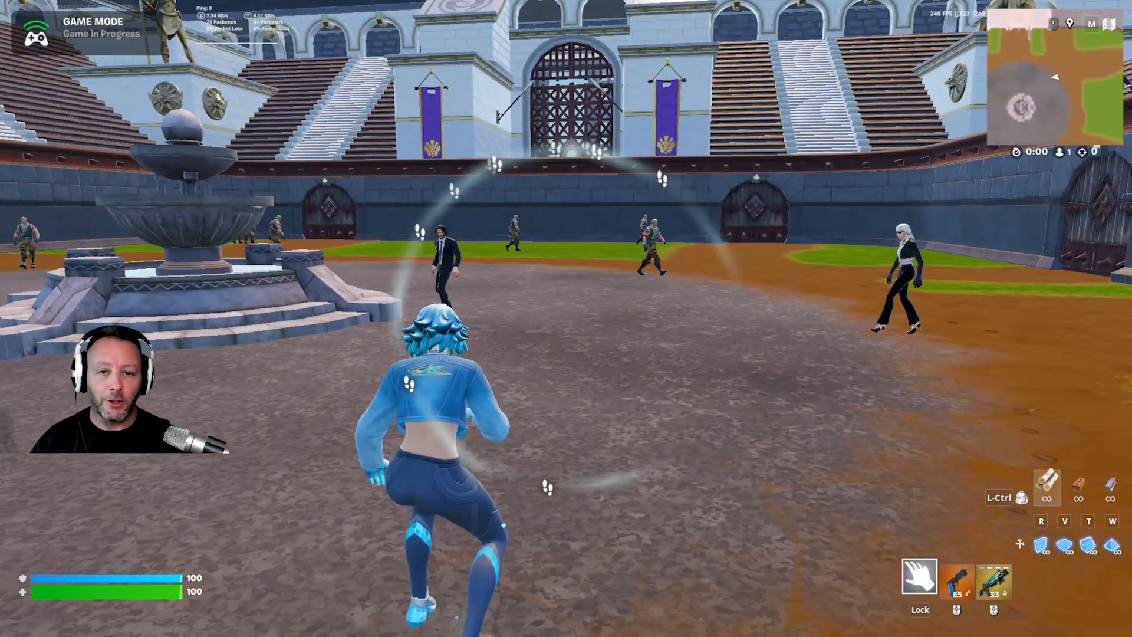
pyautogui.press('s')
pyautogui.press('e')
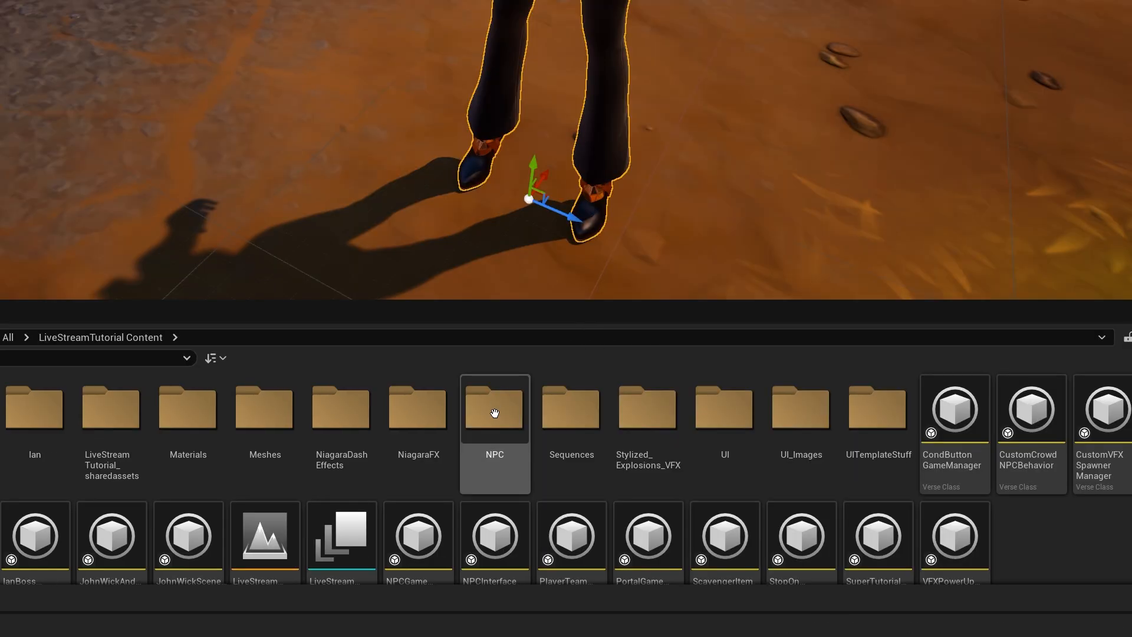
# - Create an NPC Character Definition named AuraNPC in the project's NPC folder
pyautogui.doubleClick(498, 413)
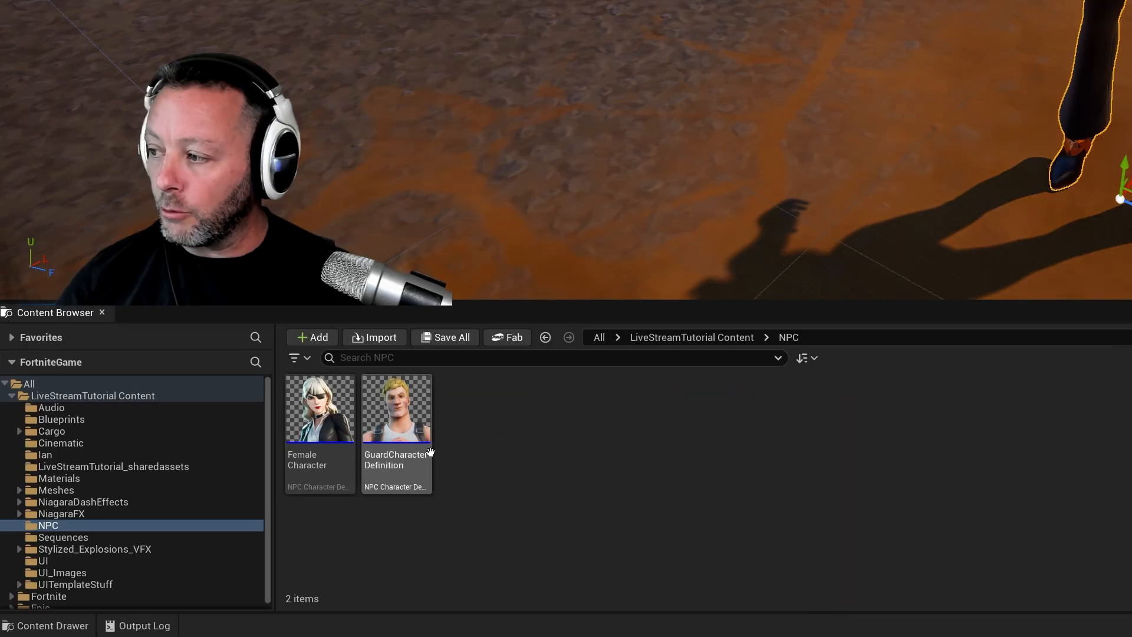
pyautogui.click(396, 407)
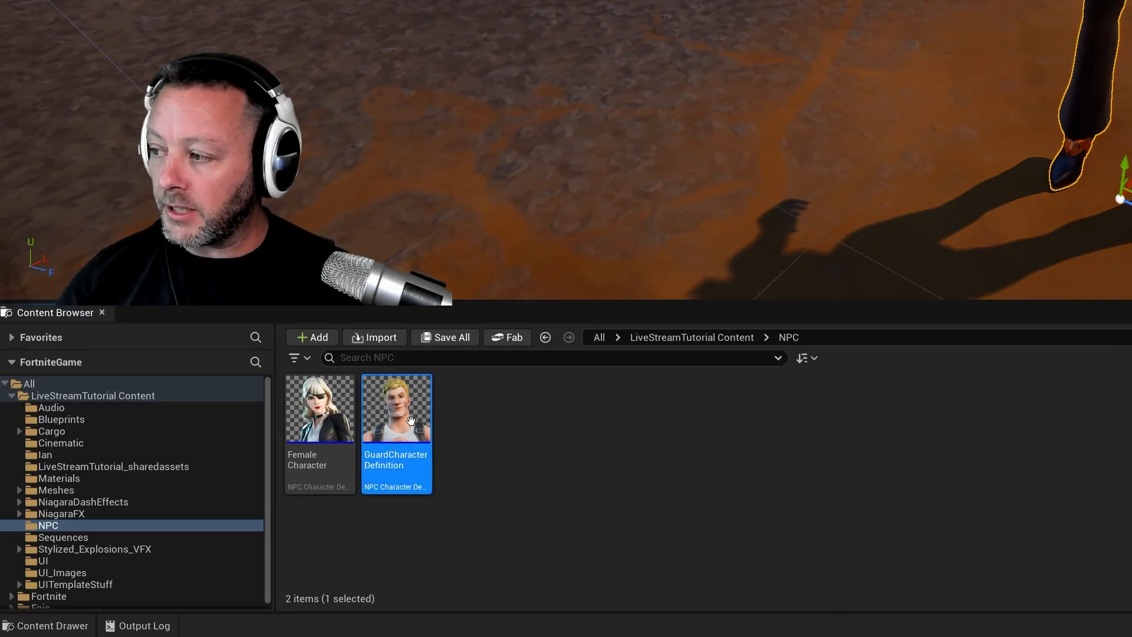
pyautogui.click(292, 423)
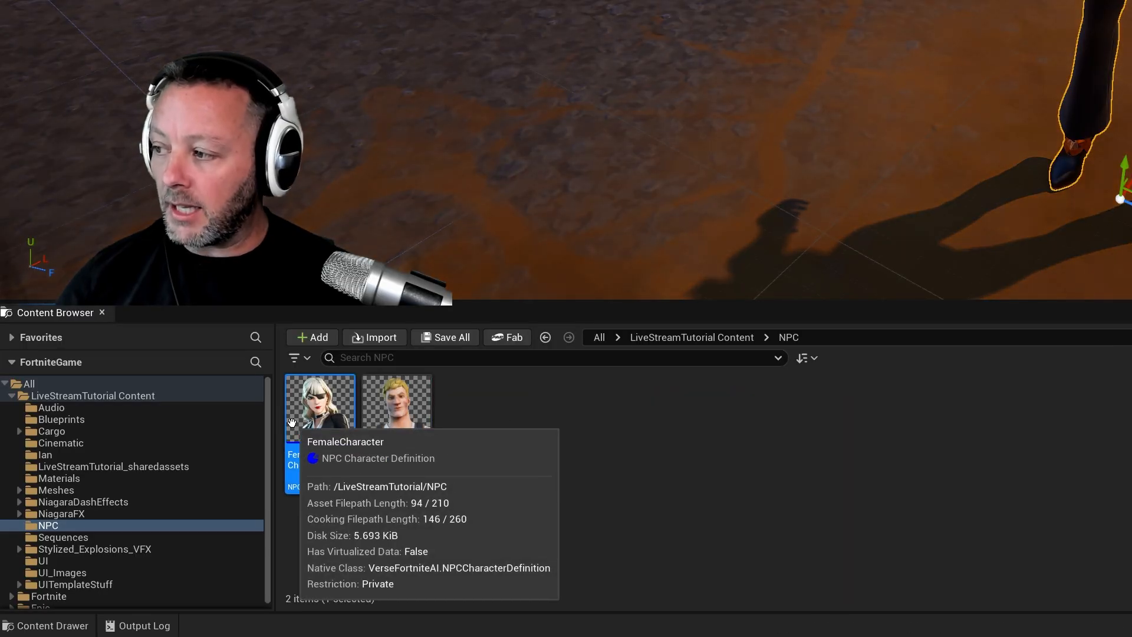
pyautogui.click(630, 459)
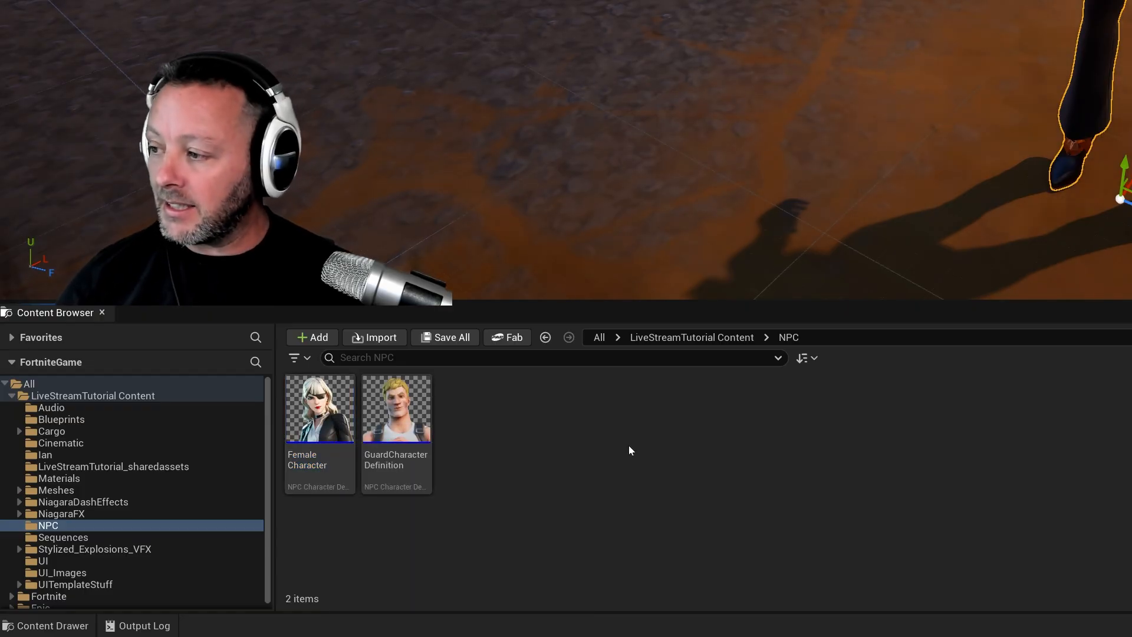
pyautogui.rightClick(630, 448)
pyautogui.moveTo(691, 202)
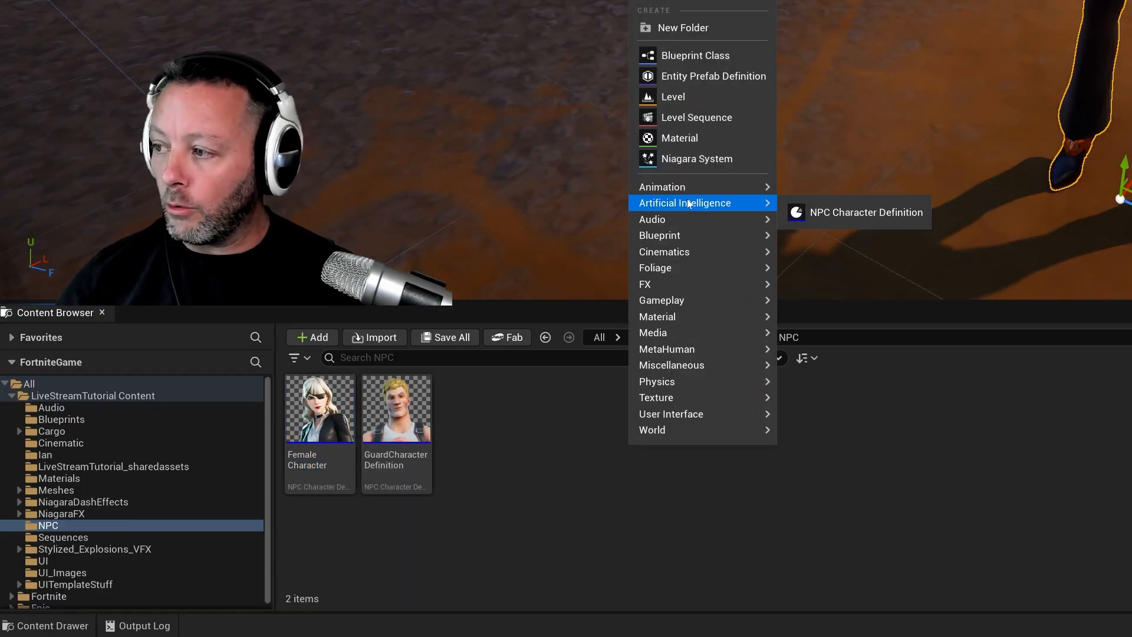
pyautogui.click(843, 212)
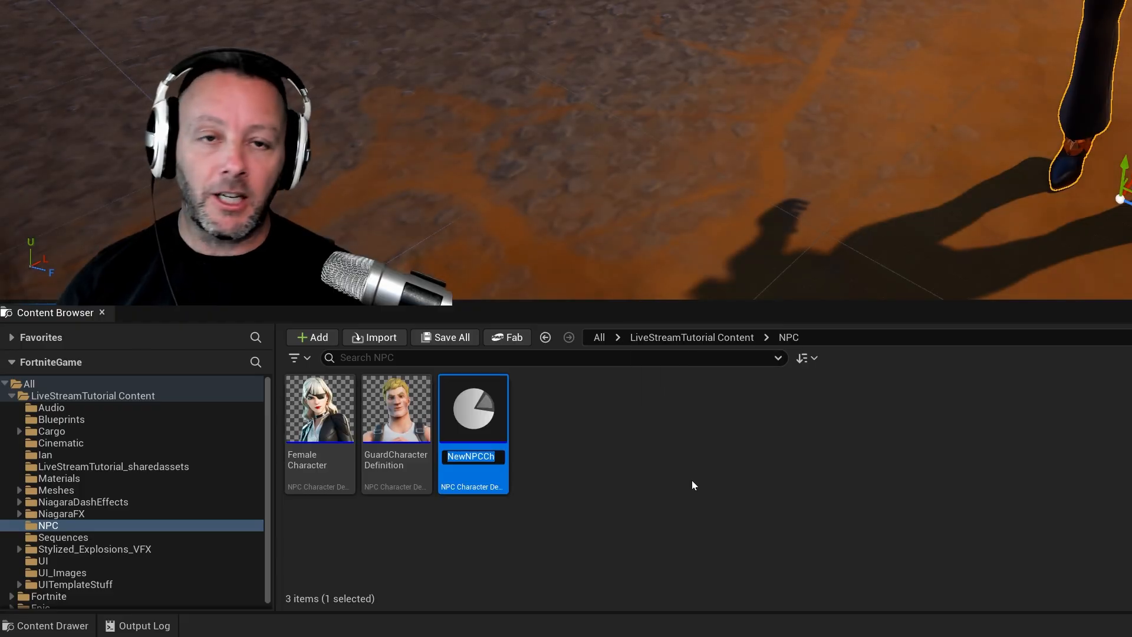
pyautogui.write('AuraNPC')
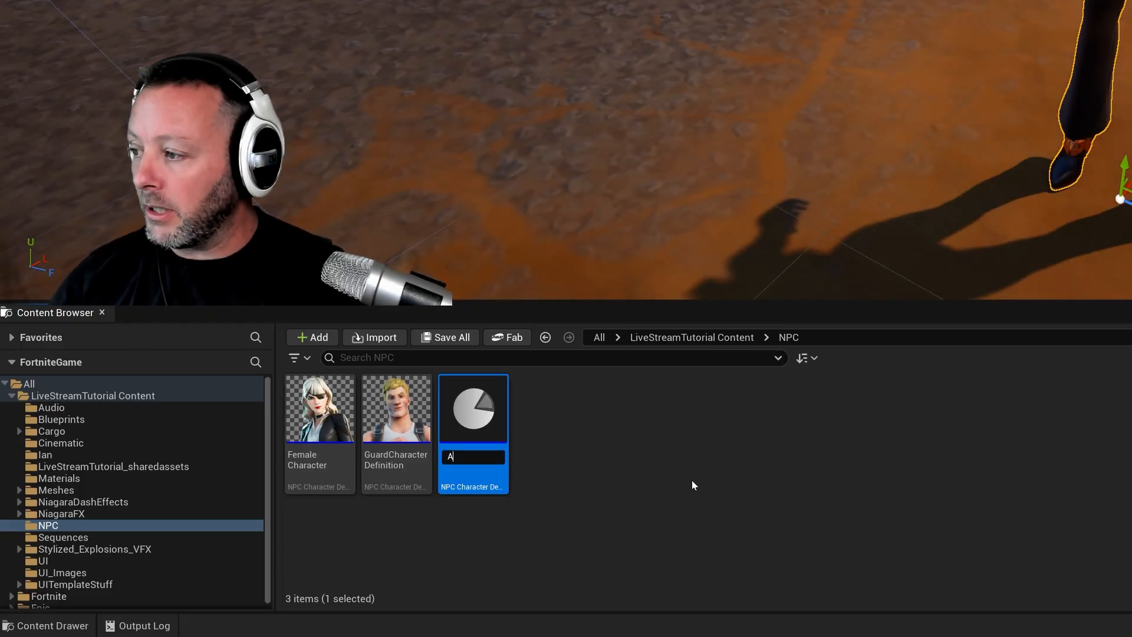
pyautogui.press('Return')
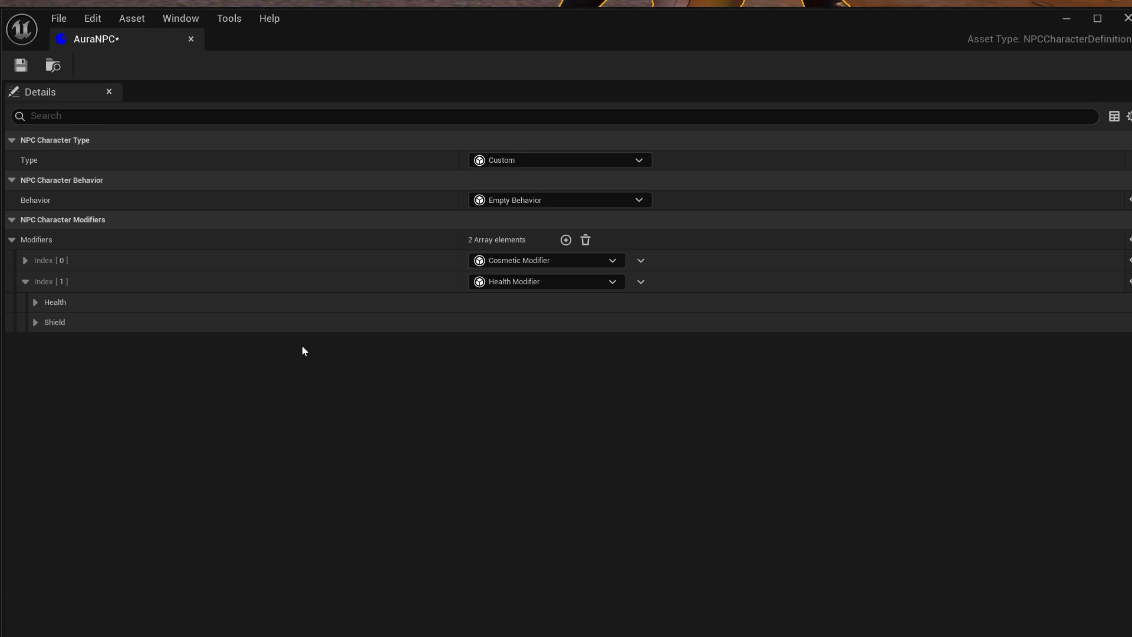
# - Set the character cosmetic in AuraNPC's Cosmetic Modifier to Aura and save the definition
pyautogui.click(24, 263)
pyautogui.click(35, 281)
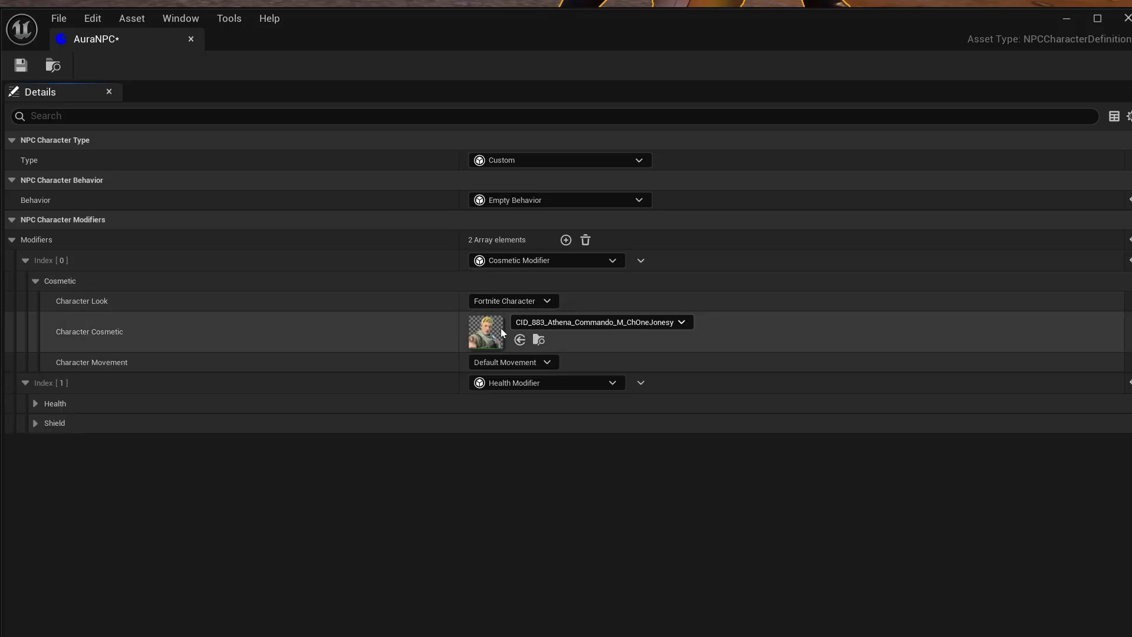
pyautogui.click(631, 324)
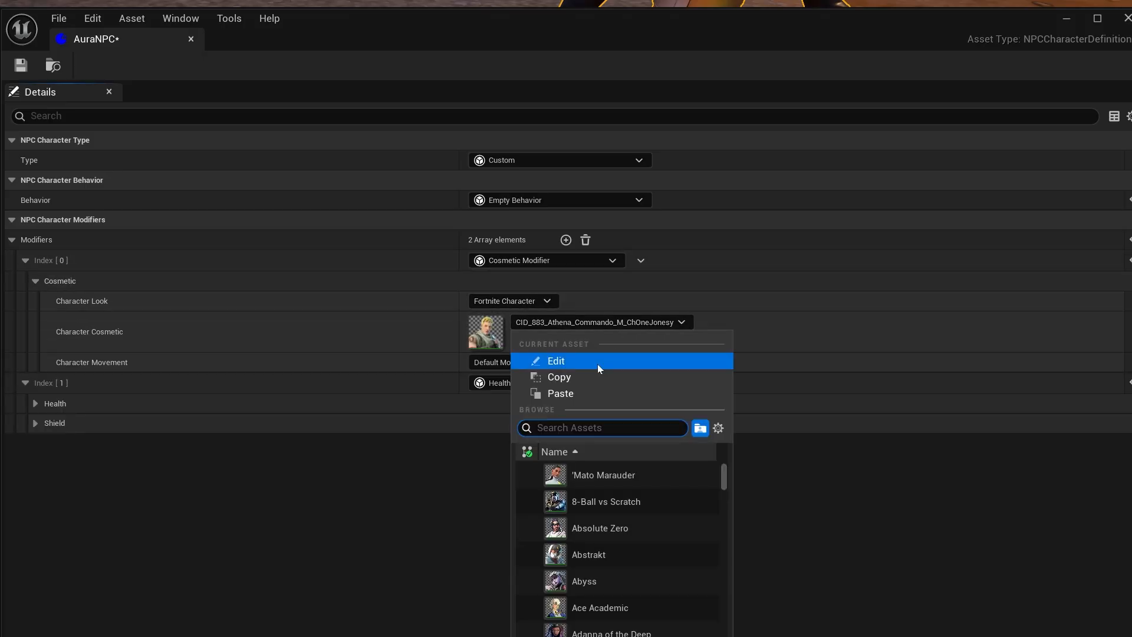
pyautogui.write('aura')
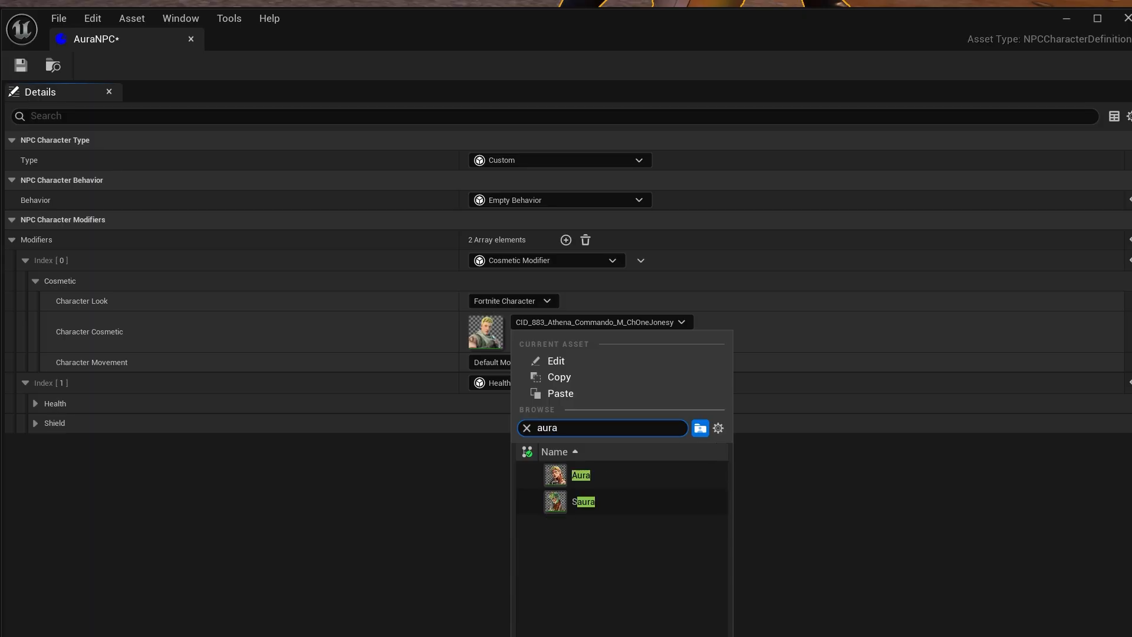
pyautogui.click(611, 472)
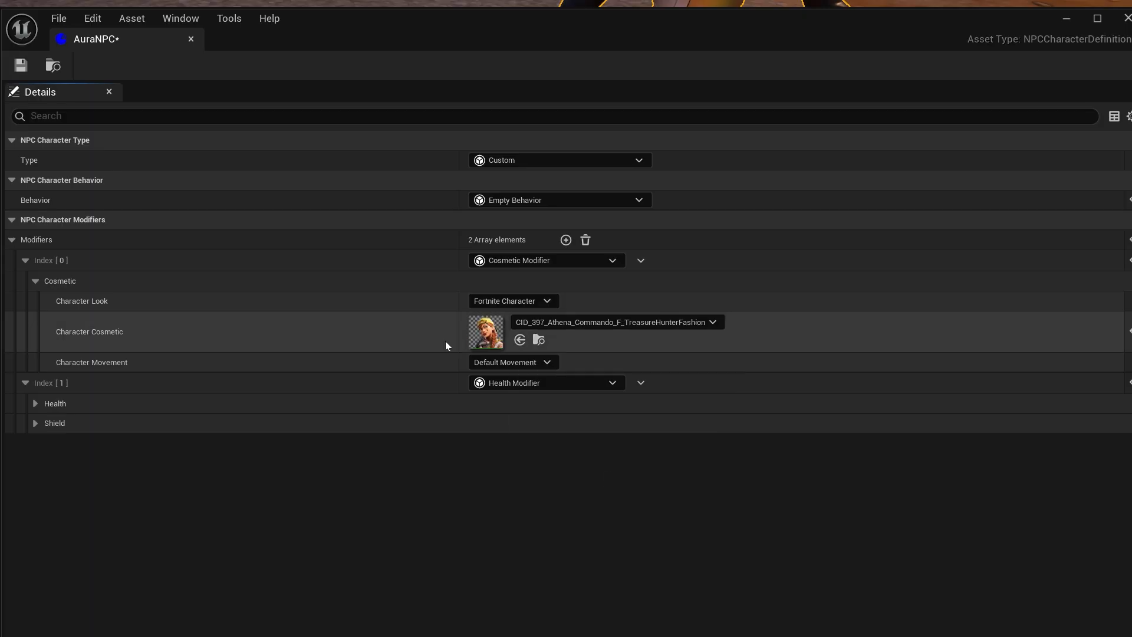
pyautogui.click(21, 65)
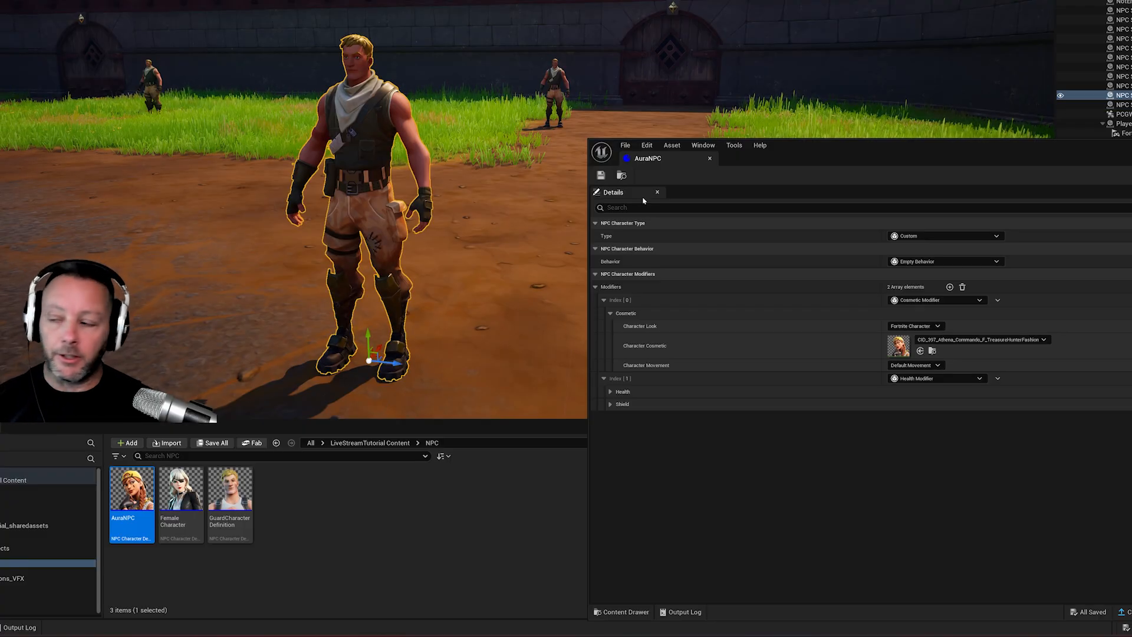
# - Assign AuraNPC as the NPC Character Definition of NPC Spawner10
pyautogui.moveTo(882, 150); pyautogui.dragTo(570, 5)
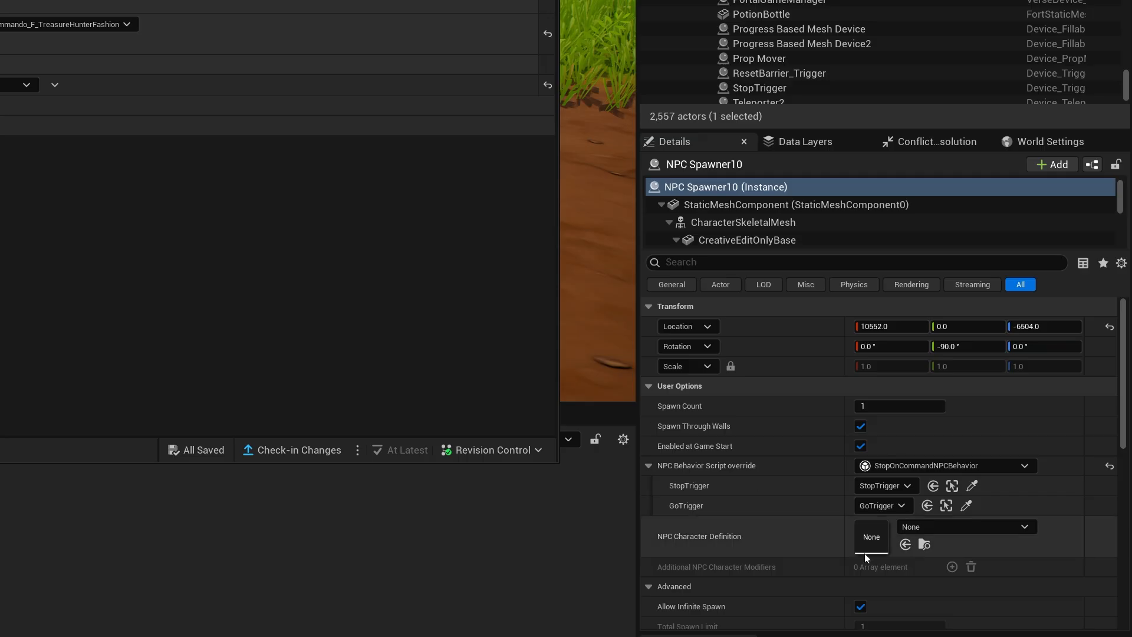
pyautogui.click(949, 527)
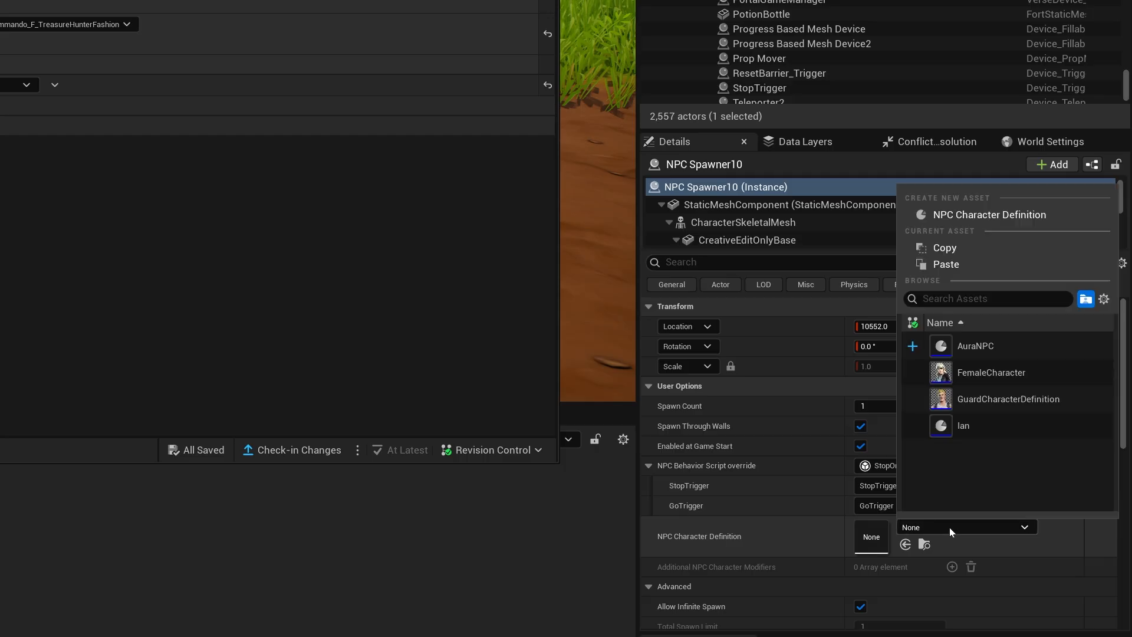
pyautogui.click(949, 342)
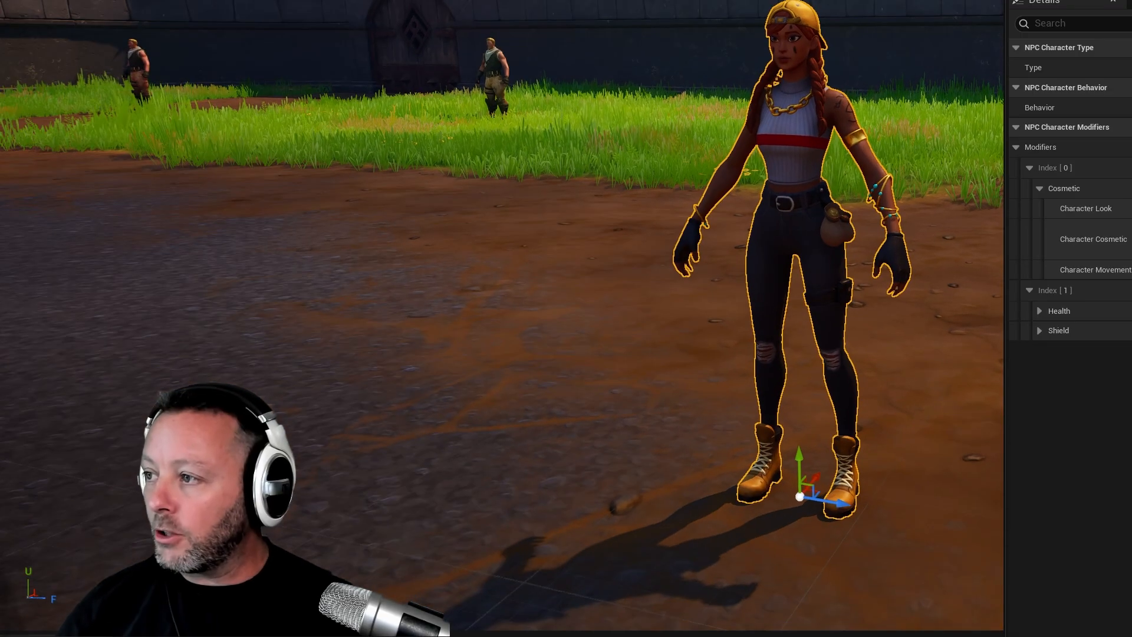
pyautogui.moveTo(754, 150); pyautogui.dragTo(764, 149, button='right')
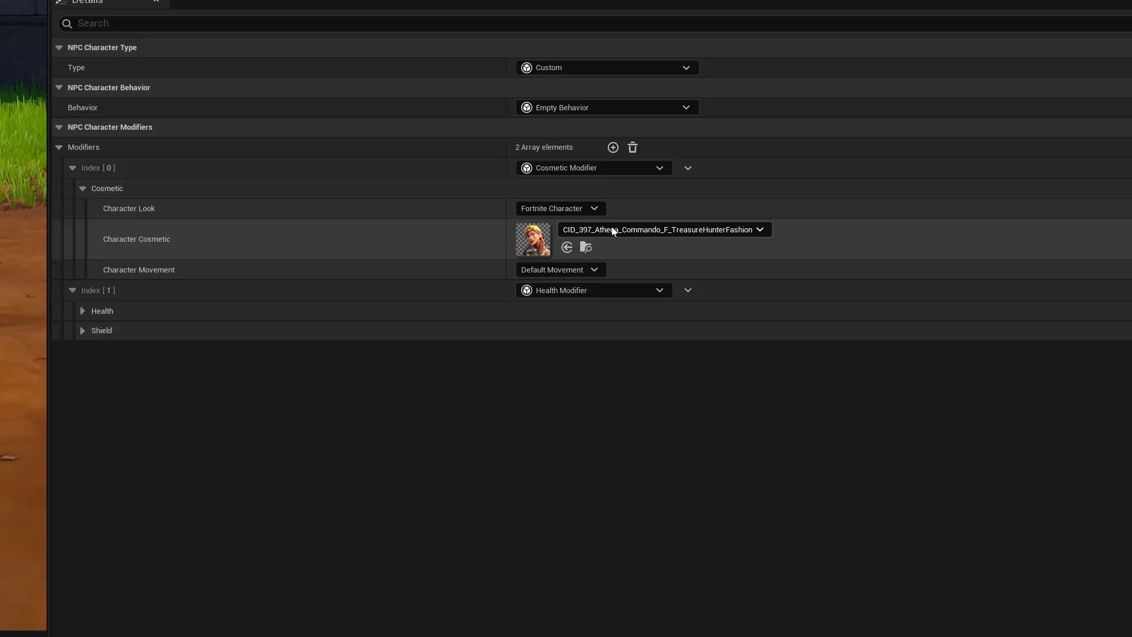
pyautogui.click(612, 229)
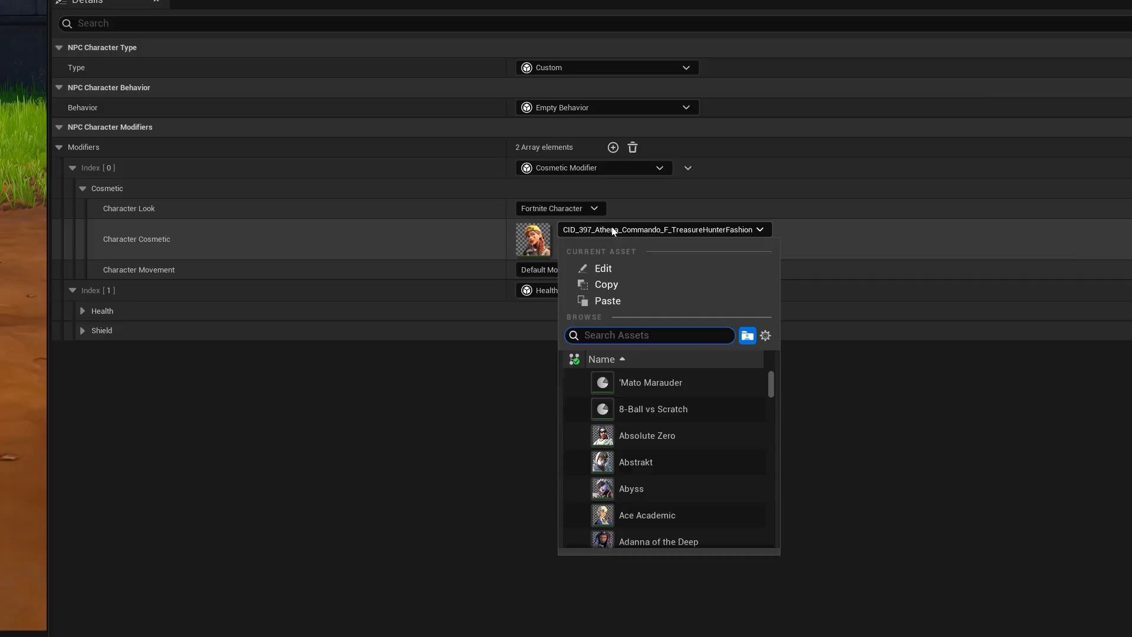
pyautogui.moveTo(772, 381)
pyautogui.mouseDown()
pyautogui.moveTo(767, 525)
pyautogui.moveTo(775, 368)
pyautogui.mouseUp()
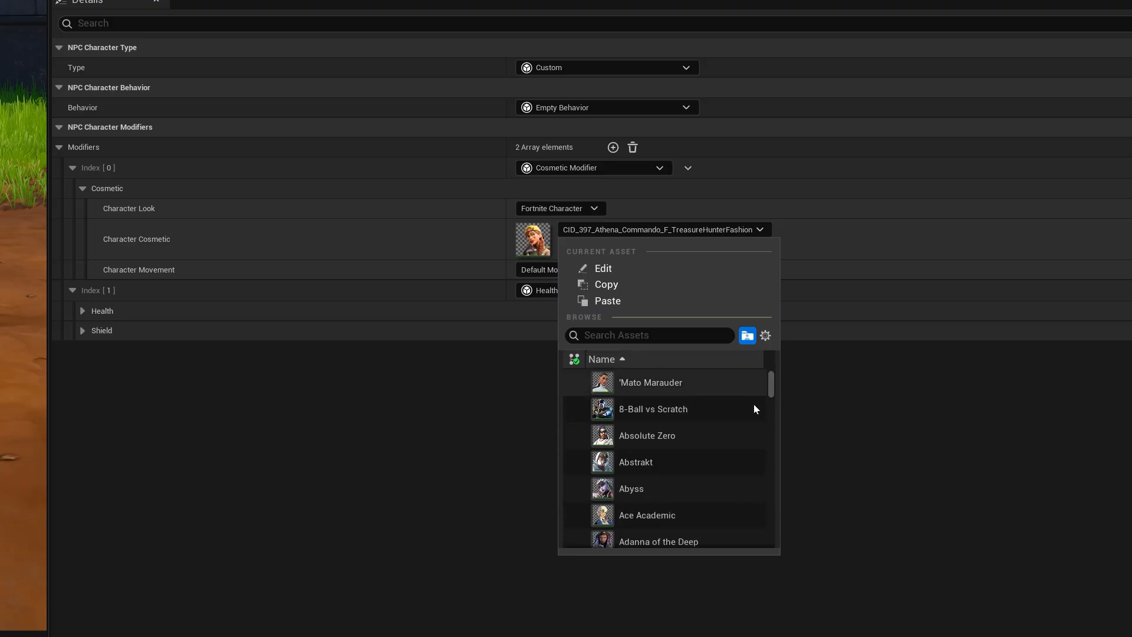
pyautogui.click(364, 475)
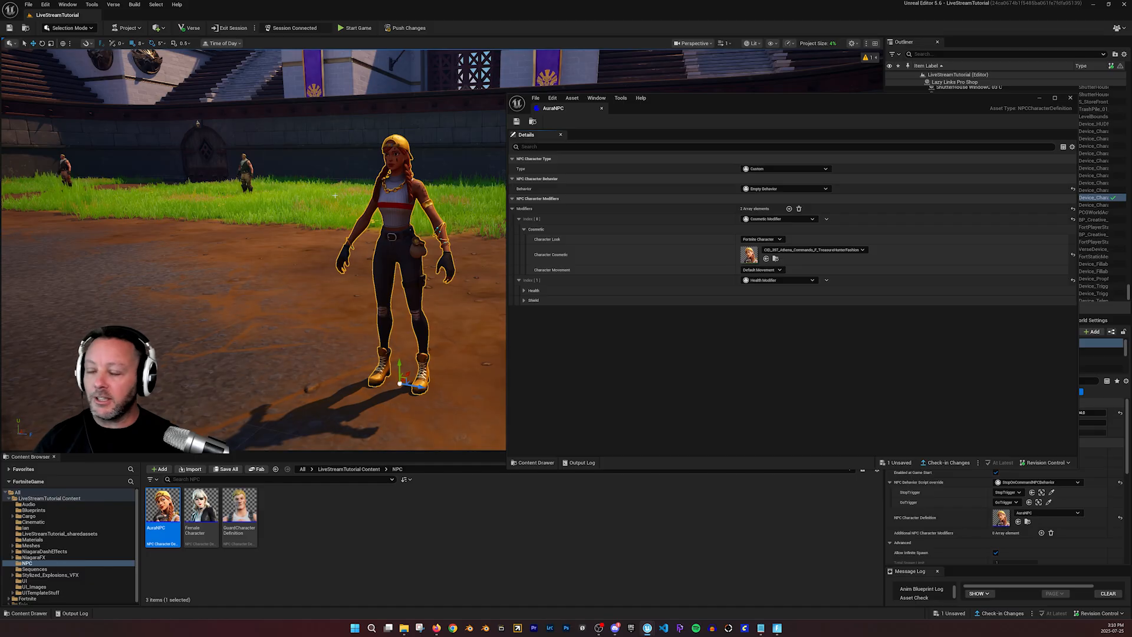
pyautogui.moveTo(476, 431)
pyautogui.mouseDown(button='right')
pyautogui.moveTo(378, 413)
pyautogui.moveTo(248, 410)
pyautogui.moveTo(448, 424)
pyautogui.moveTo(477, 415)
pyautogui.mouseUp(button='right')
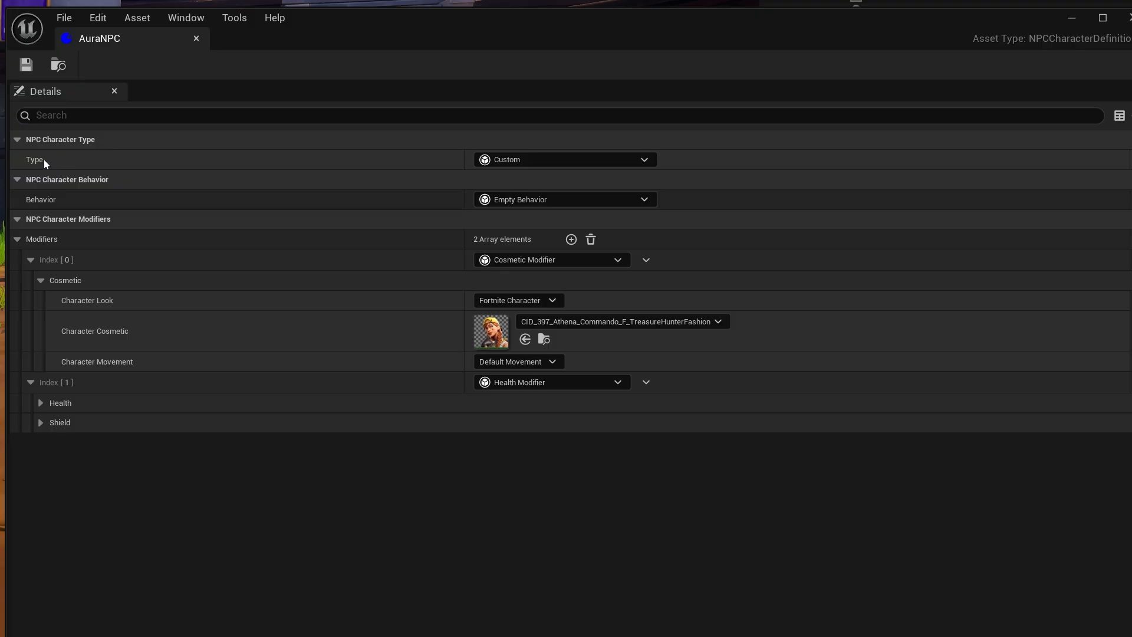
# - Change AuraNPC's character type to Guard and set the character cosmetic in its Cosmetic Modifier to Aura
pyautogui.click(536, 161)
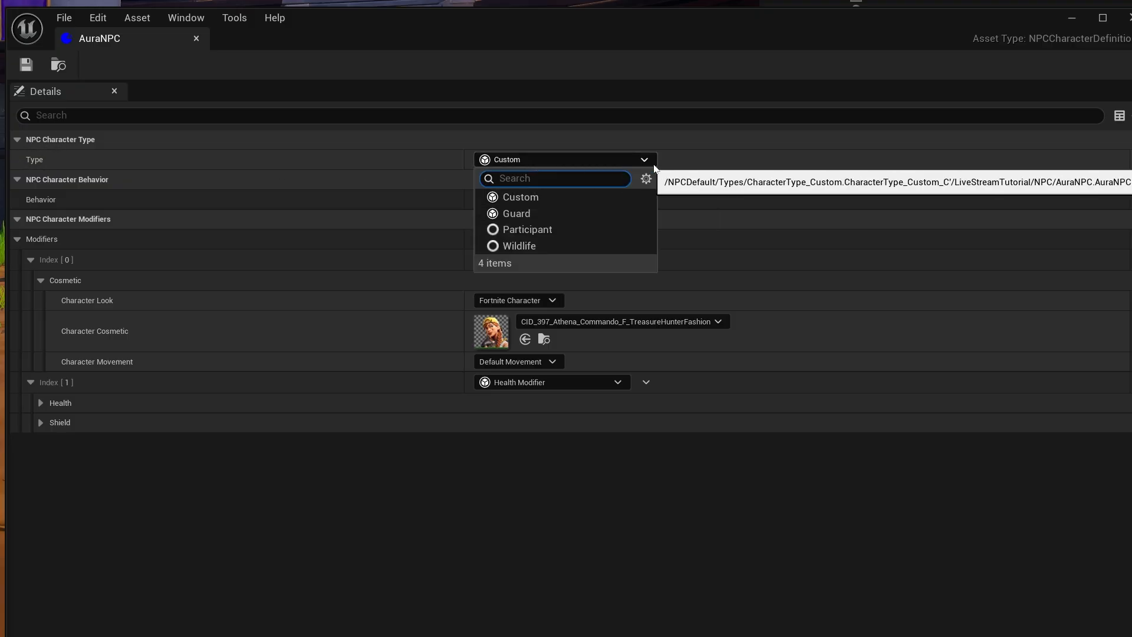
pyautogui.click(519, 213)
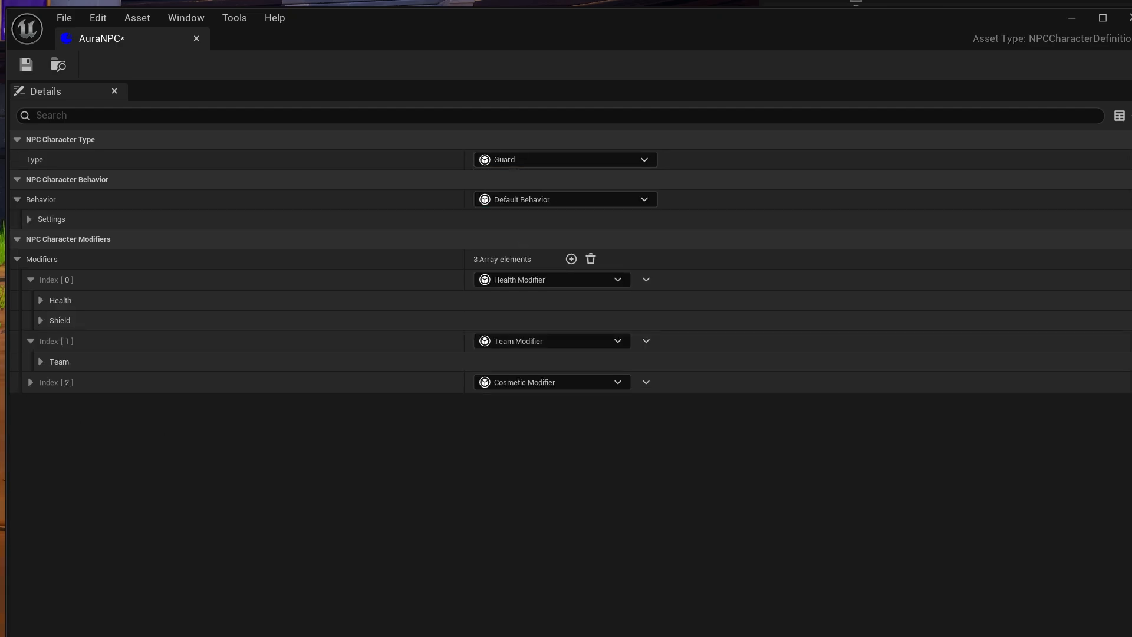
pyautogui.click(30, 383)
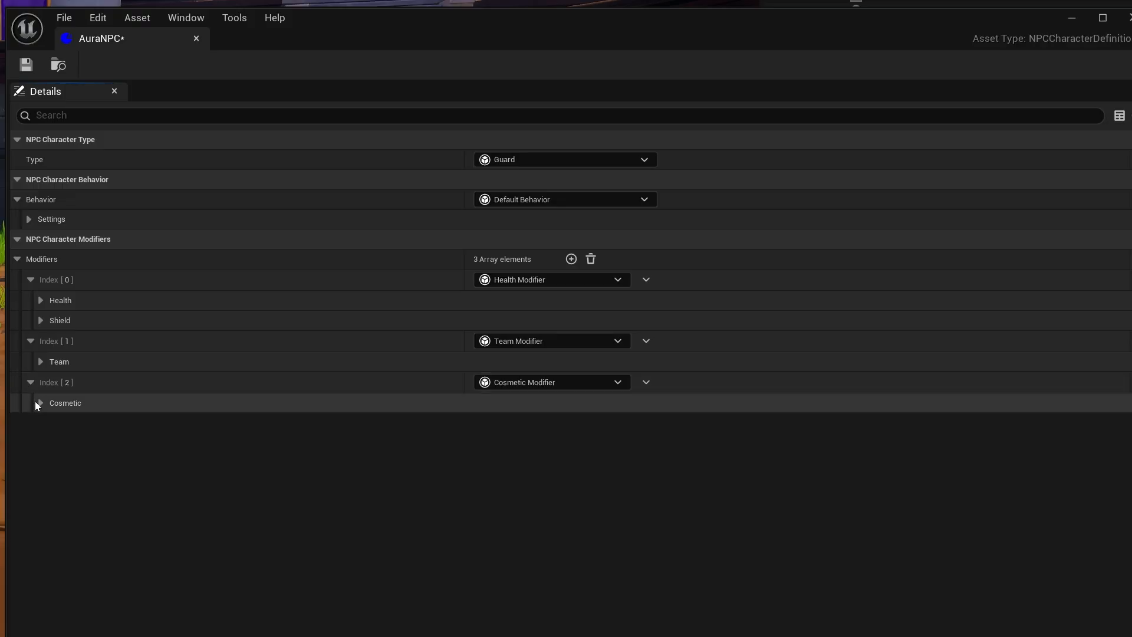
pyautogui.click(39, 403)
pyautogui.click(598, 443)
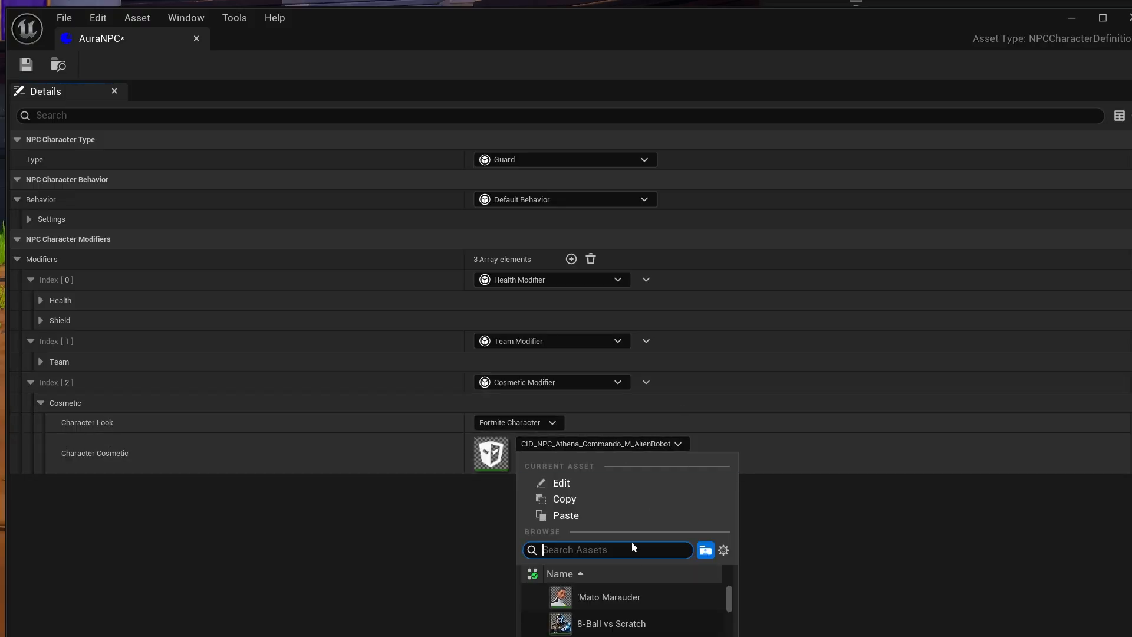
pyautogui.press('Return')
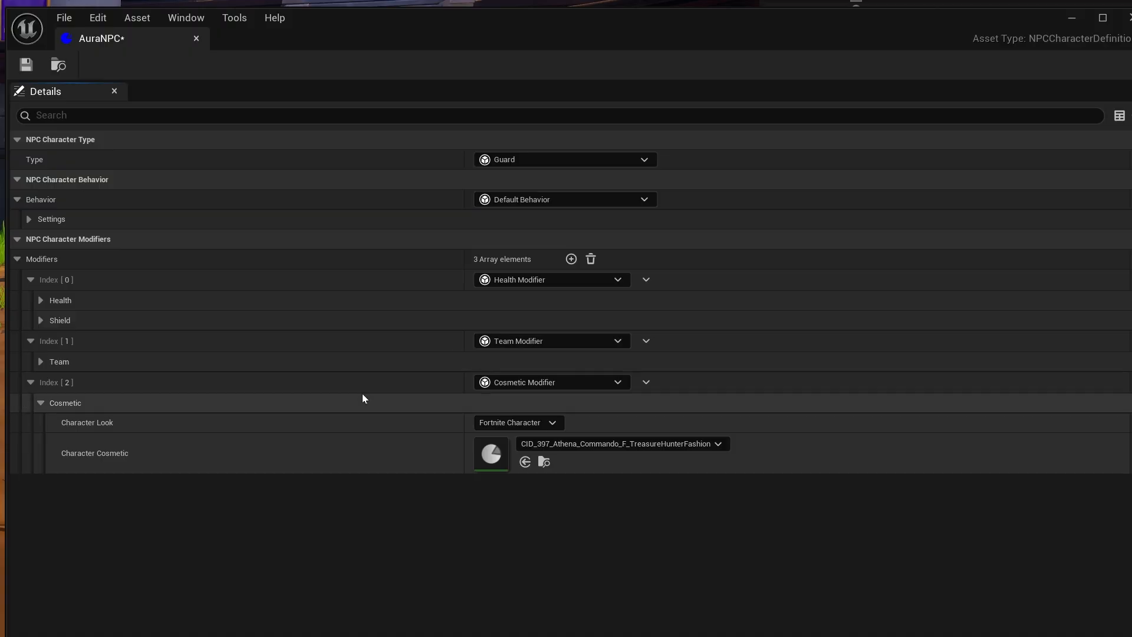
# - Try the Custom and Participant character types on AuraNPC
pyautogui.click(564, 160)
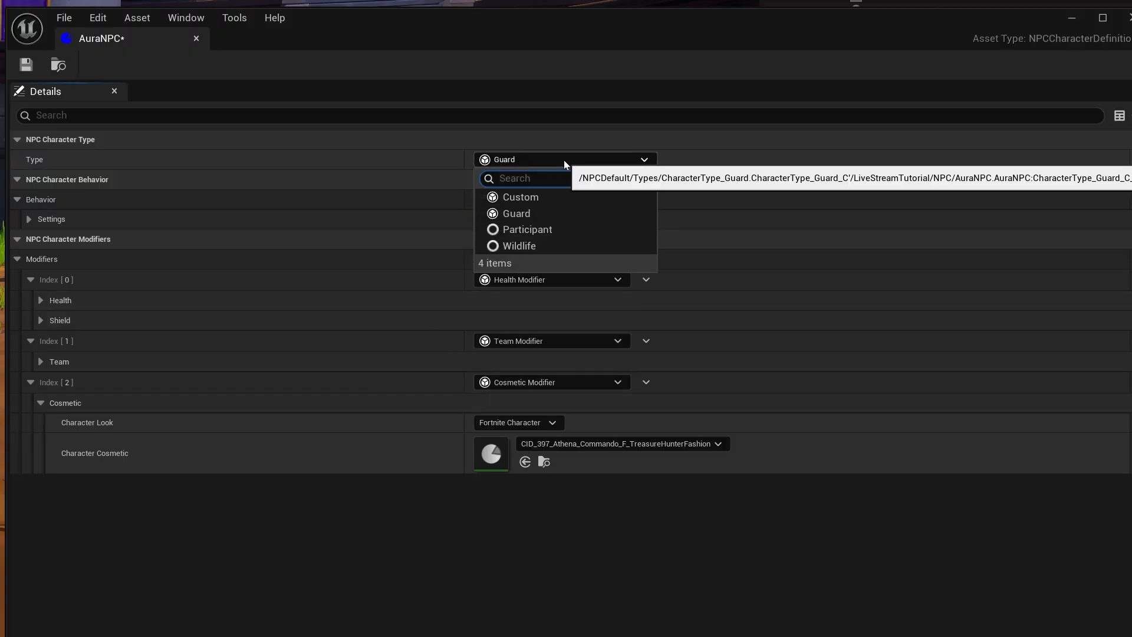
pyautogui.click(543, 197)
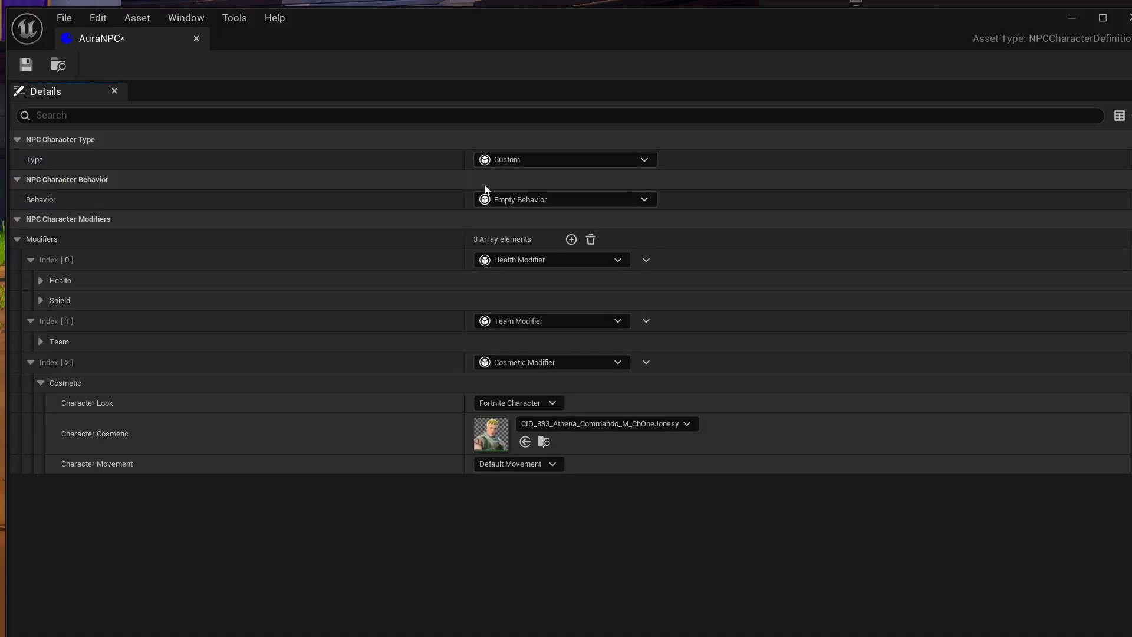
pyautogui.click(586, 158)
pyautogui.click(533, 231)
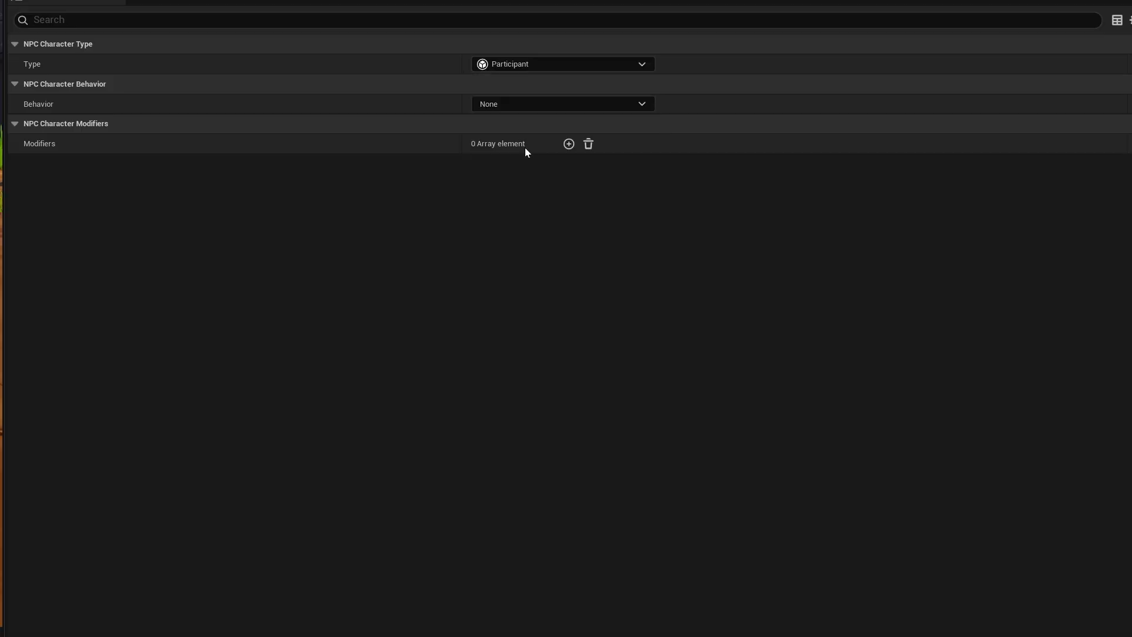
# - Review the AI subtypes of AuraNPC's Wildlife type and change the character type to Guard
pyautogui.hotkey('ctrl', 'z')
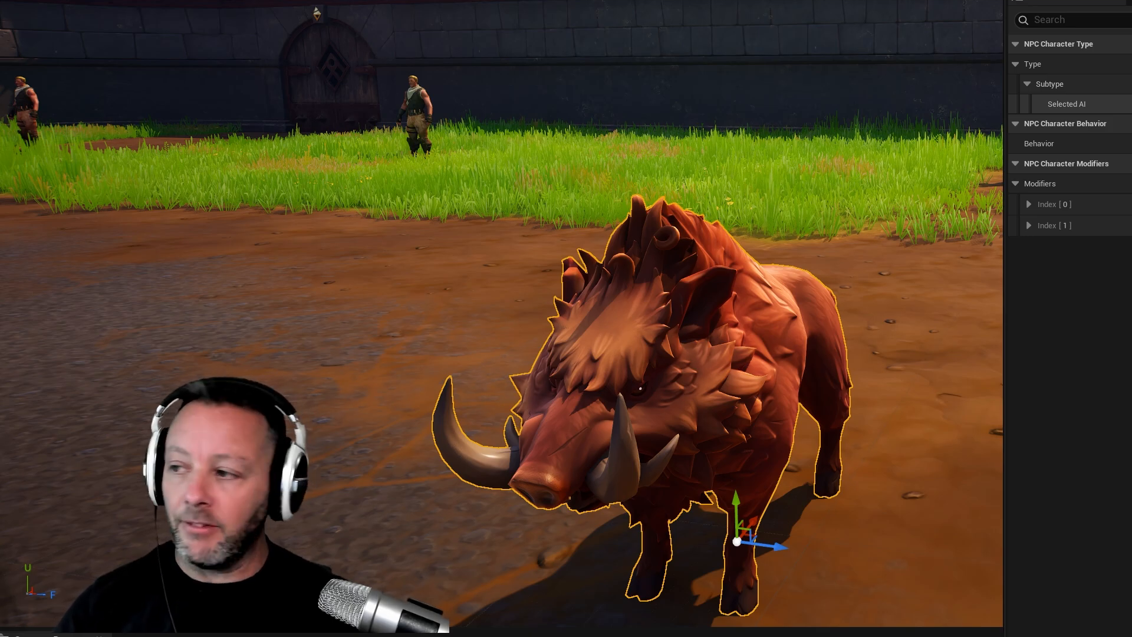
pyautogui.click(542, 105)
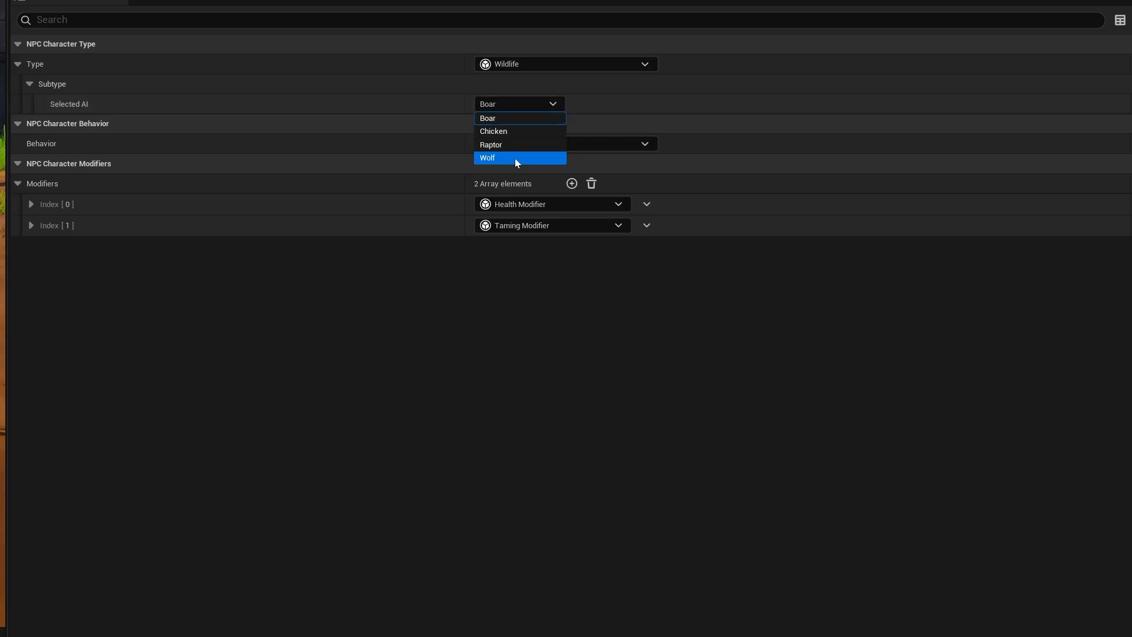
pyautogui.click(527, 68)
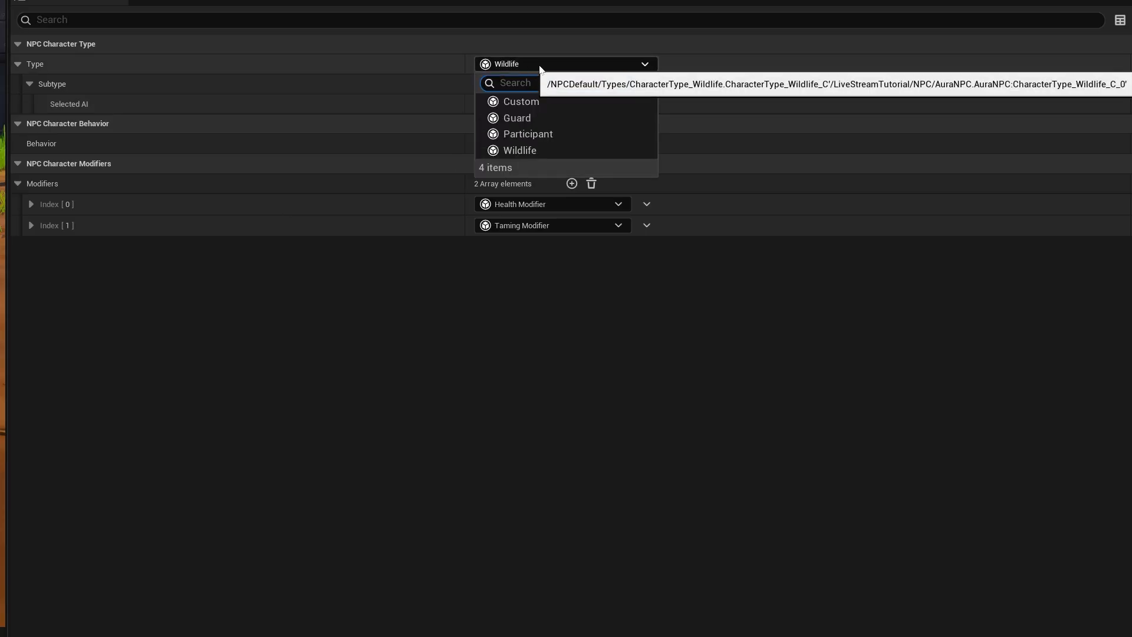
pyautogui.click(584, 121)
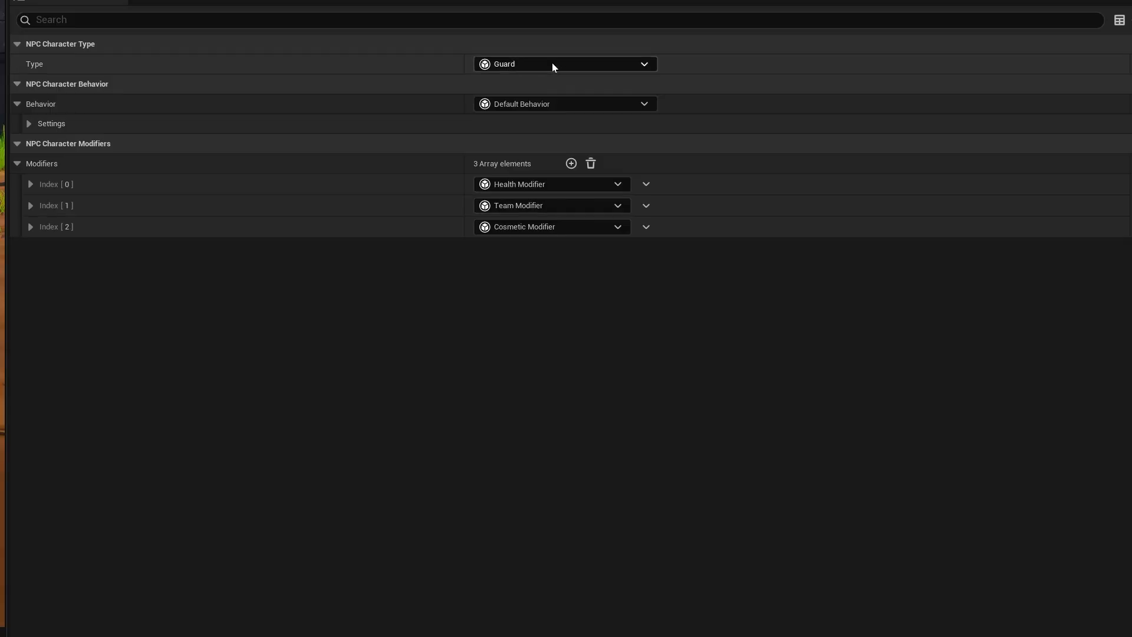
# - Set AuraNPC's character type to Custom and check the look, cosmetic and movement settings in its Cosmetic Modifier
pyautogui.click(553, 64)
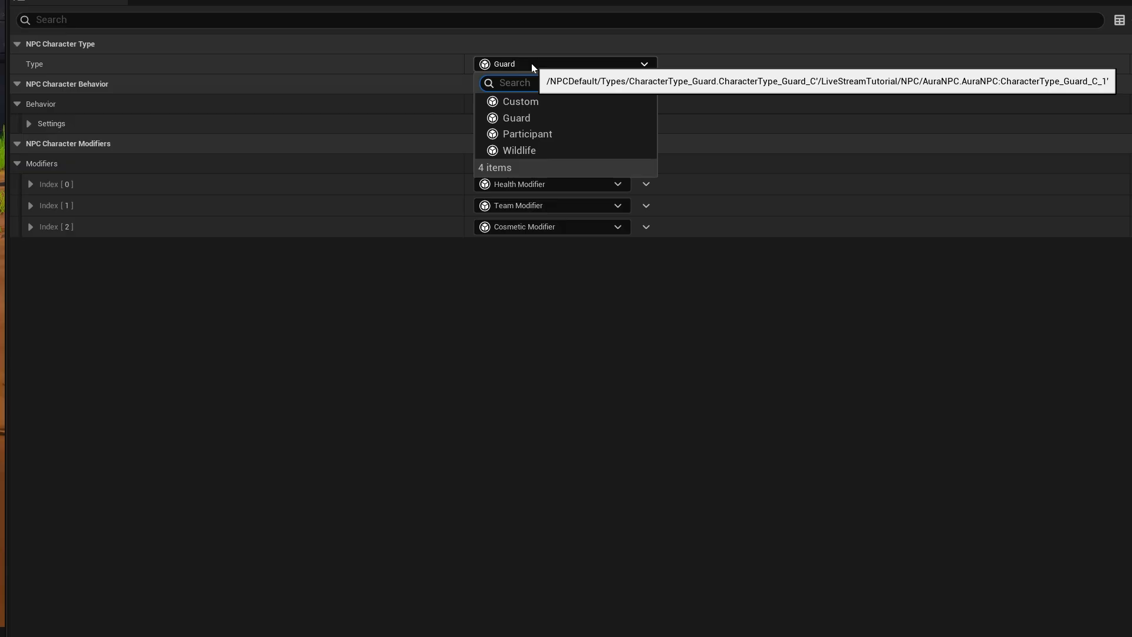
pyautogui.click(554, 103)
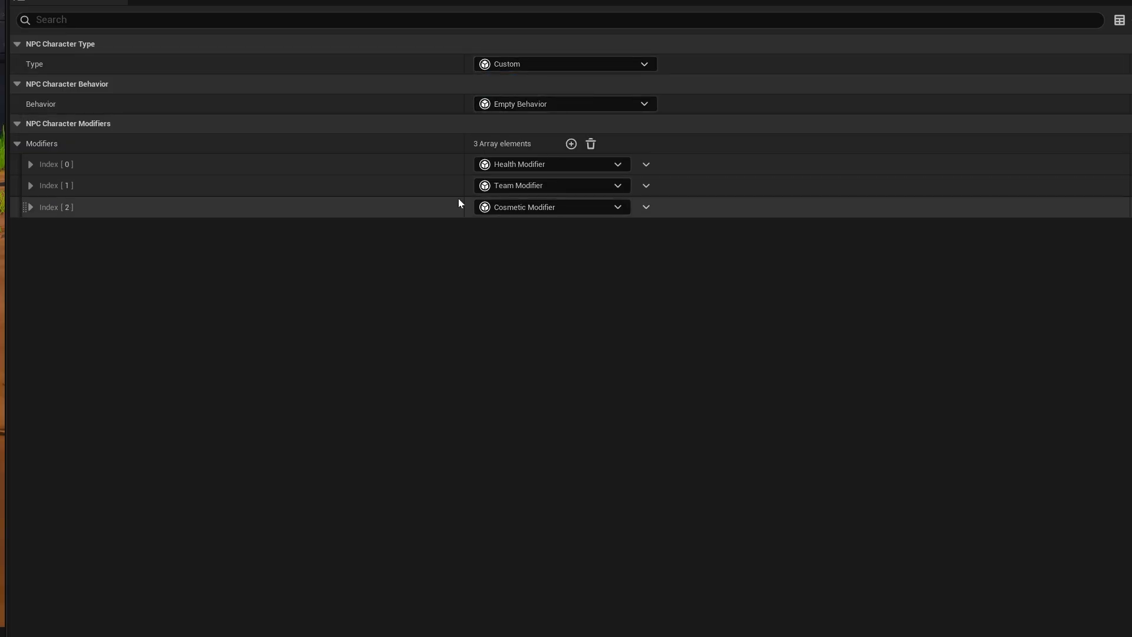
pyautogui.click(33, 205)
pyautogui.click(41, 226)
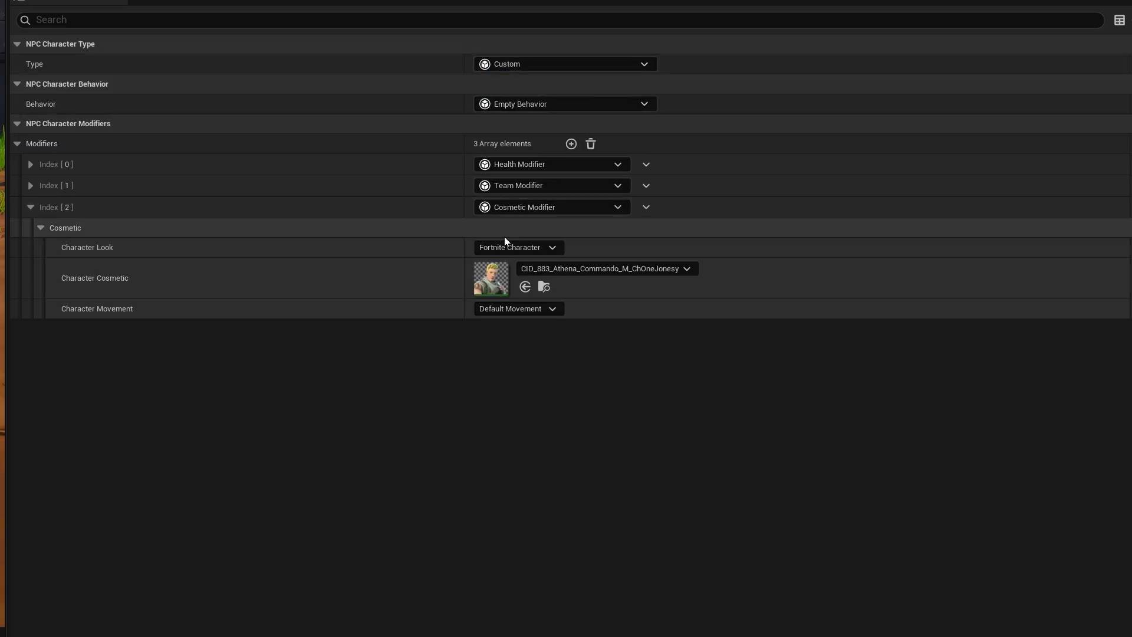
pyautogui.click(30, 207)
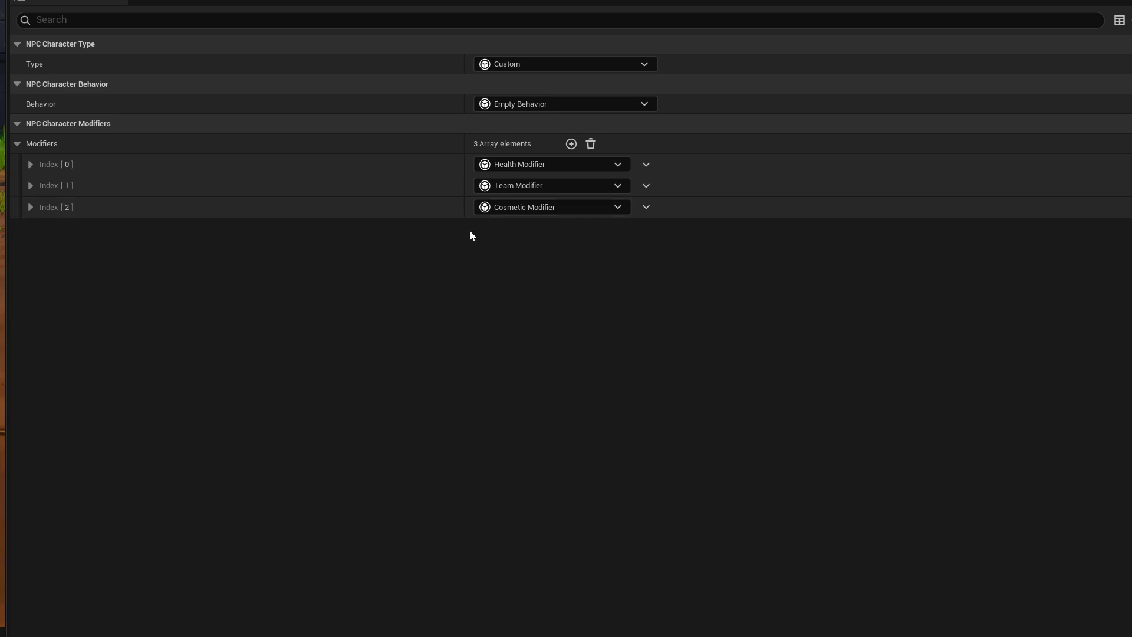
# - Expand the Team settings of the Team Modifier and choose Index as the Team Option
pyautogui.click(31, 186)
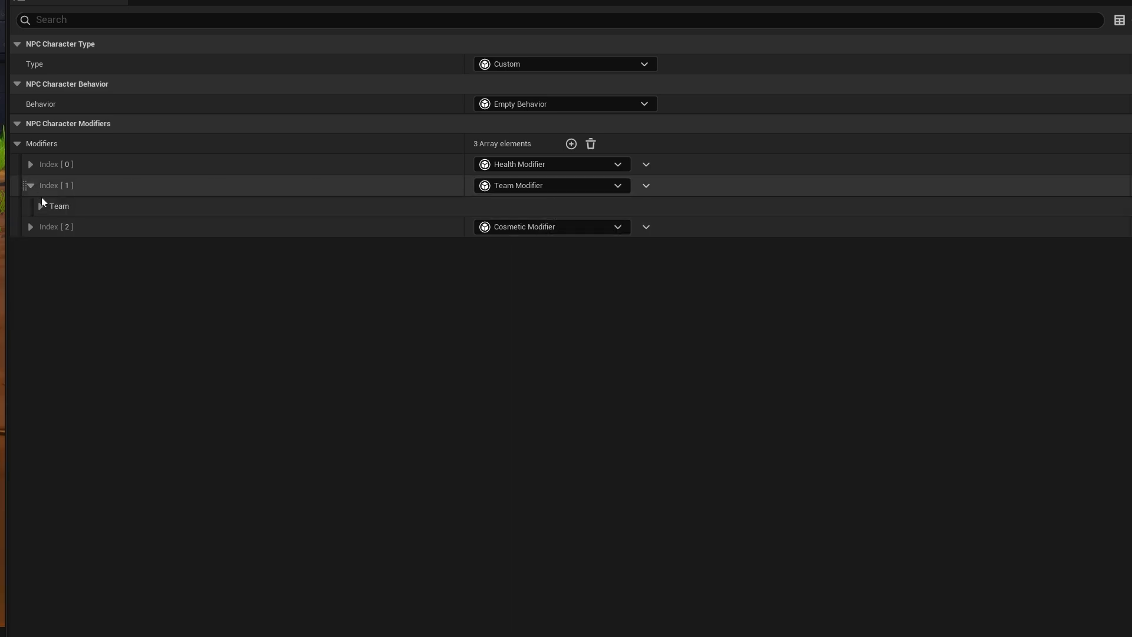
pyautogui.click(41, 206)
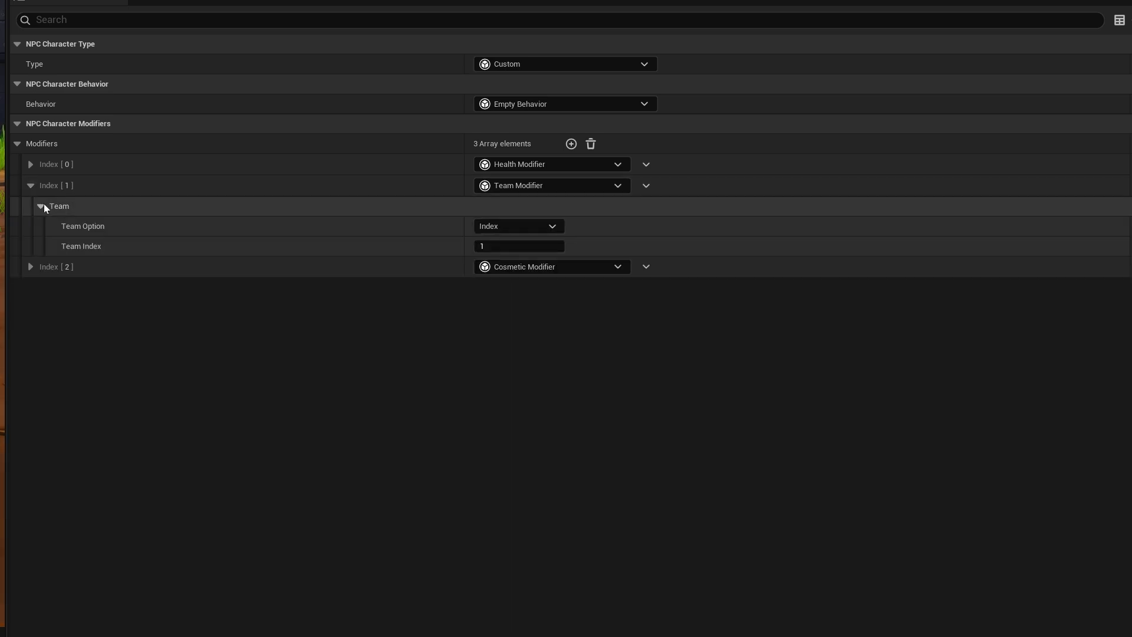
pyautogui.click(527, 227)
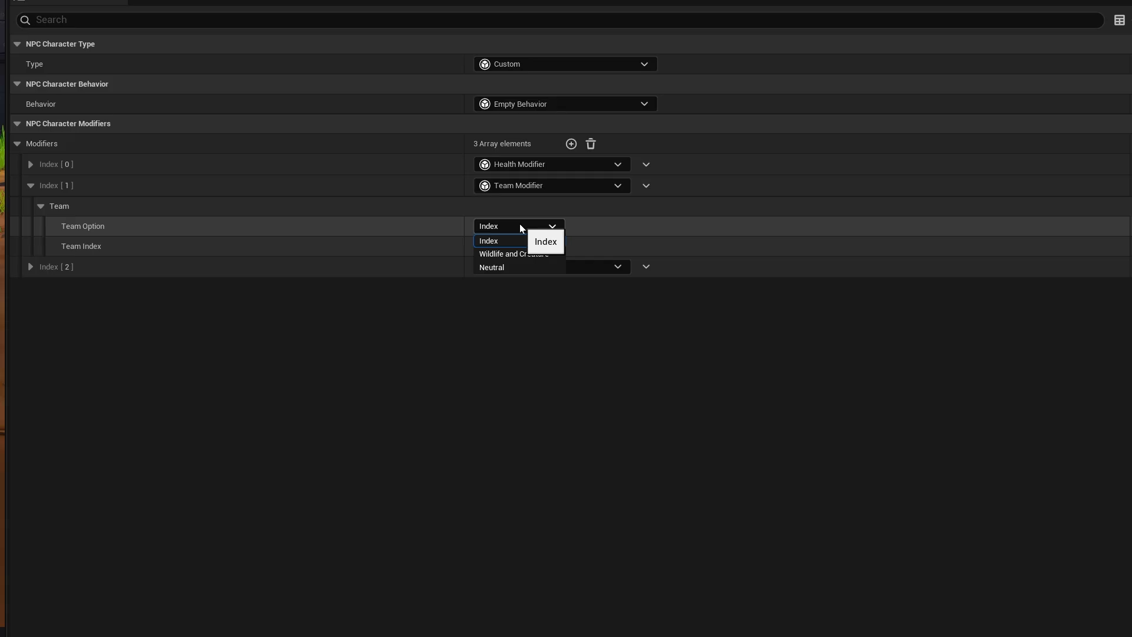
pyautogui.click(502, 241)
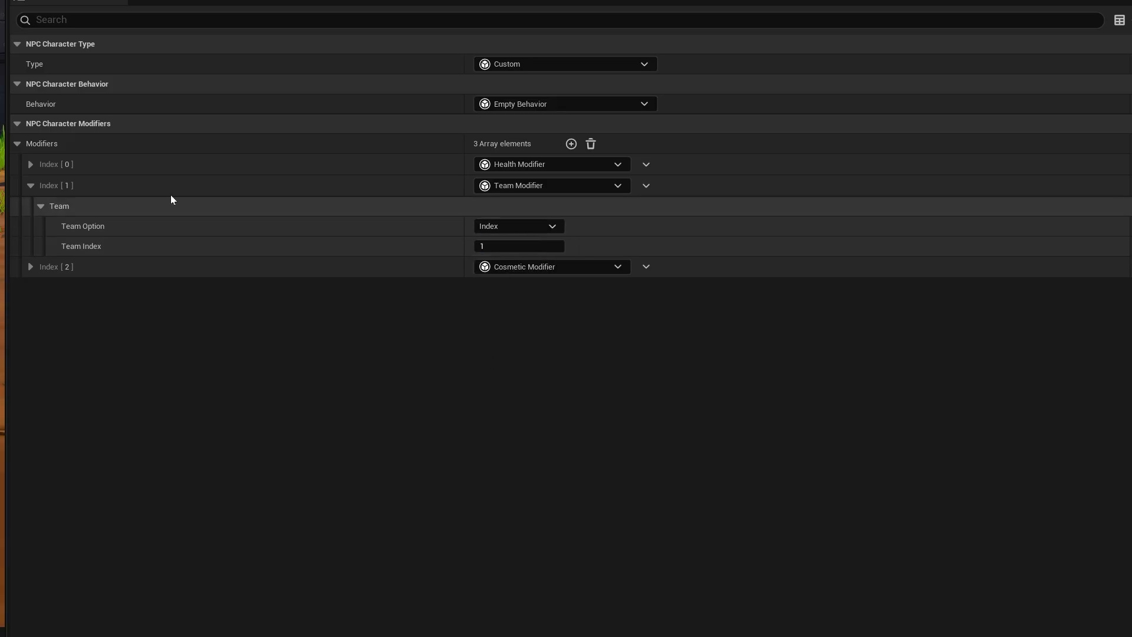
# - Expand the Health and Shield settings of the Health Modifier to examine the vulnerability, health and shield values
pyautogui.click(31, 165)
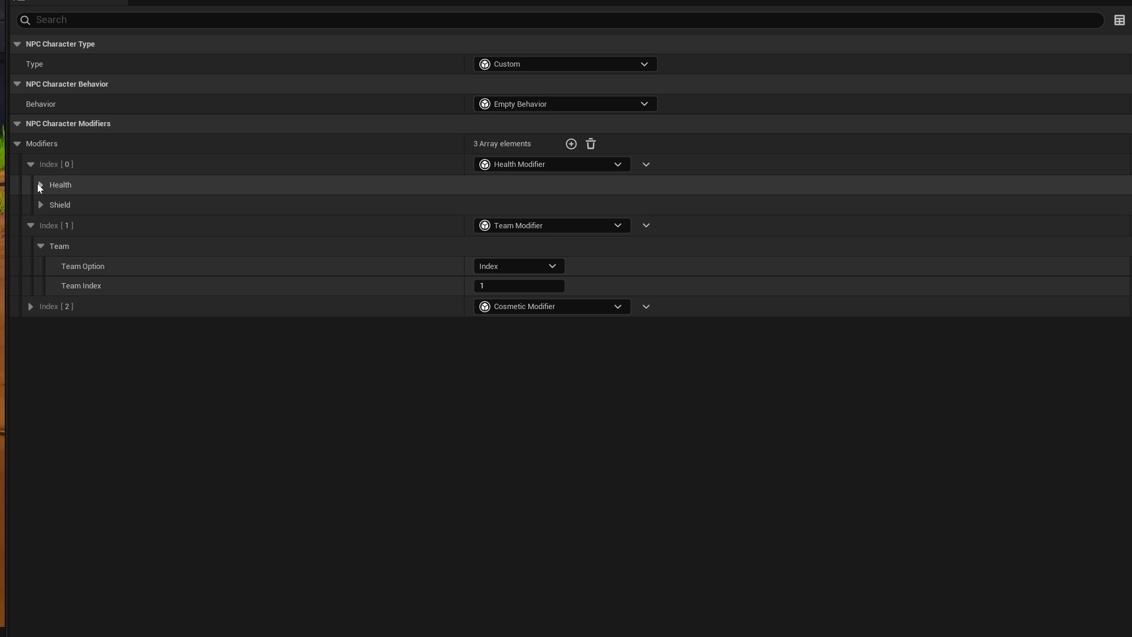
pyautogui.click(40, 185)
pyautogui.click(41, 263)
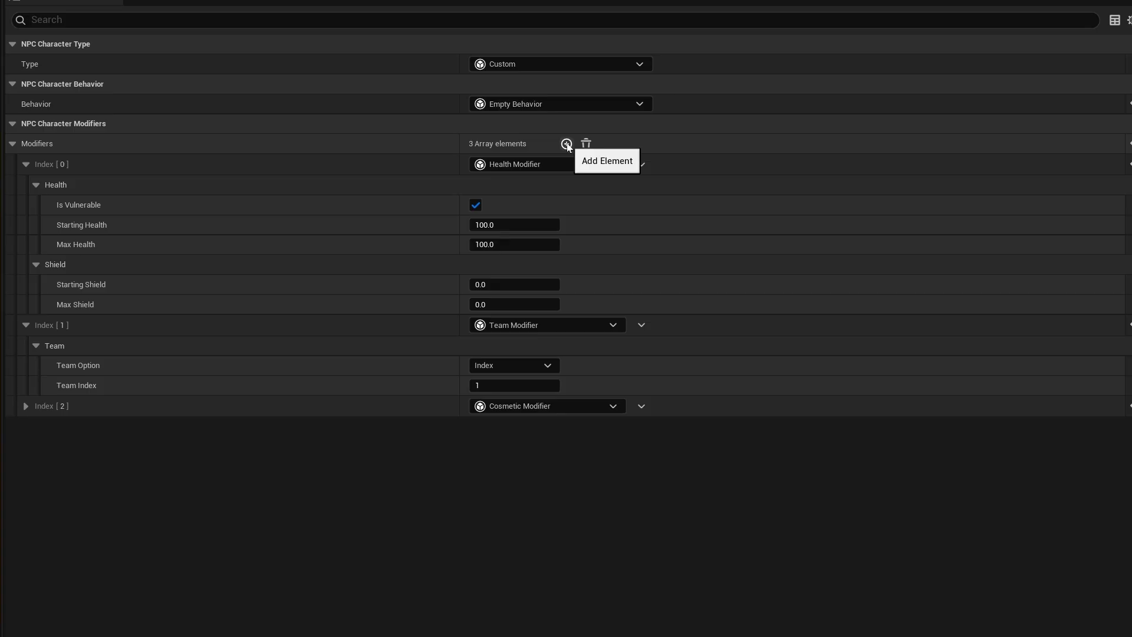
# - Add a UI Modifier to AuraNPC's modifiers and review its Health and Name settings, including the Show Name Plate options
pyautogui.click(566, 144)
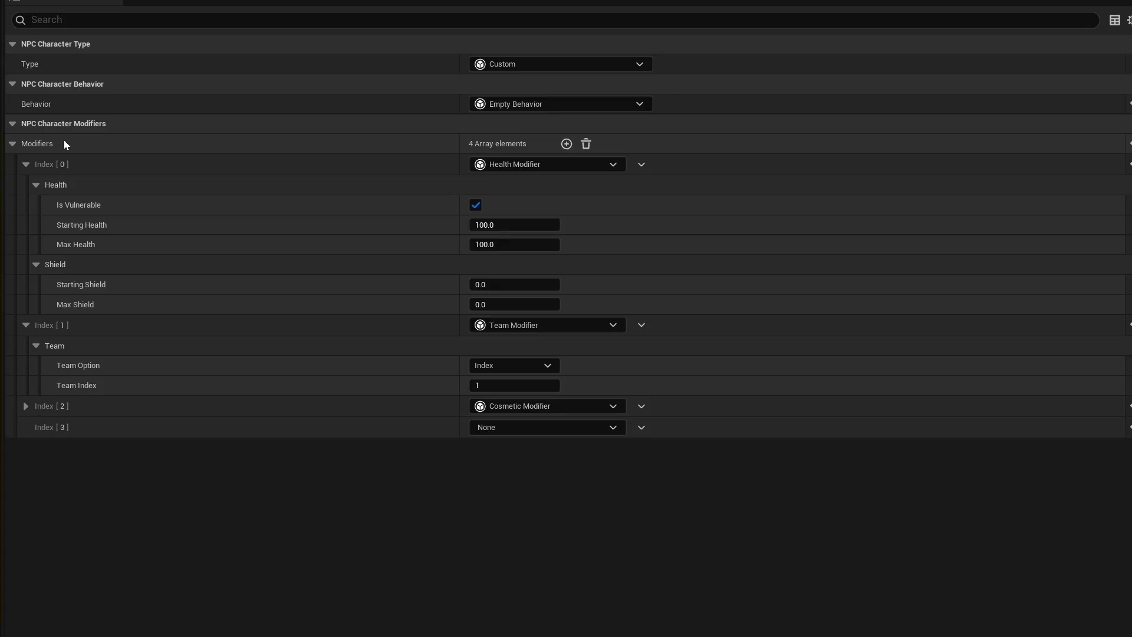
pyautogui.click(527, 431)
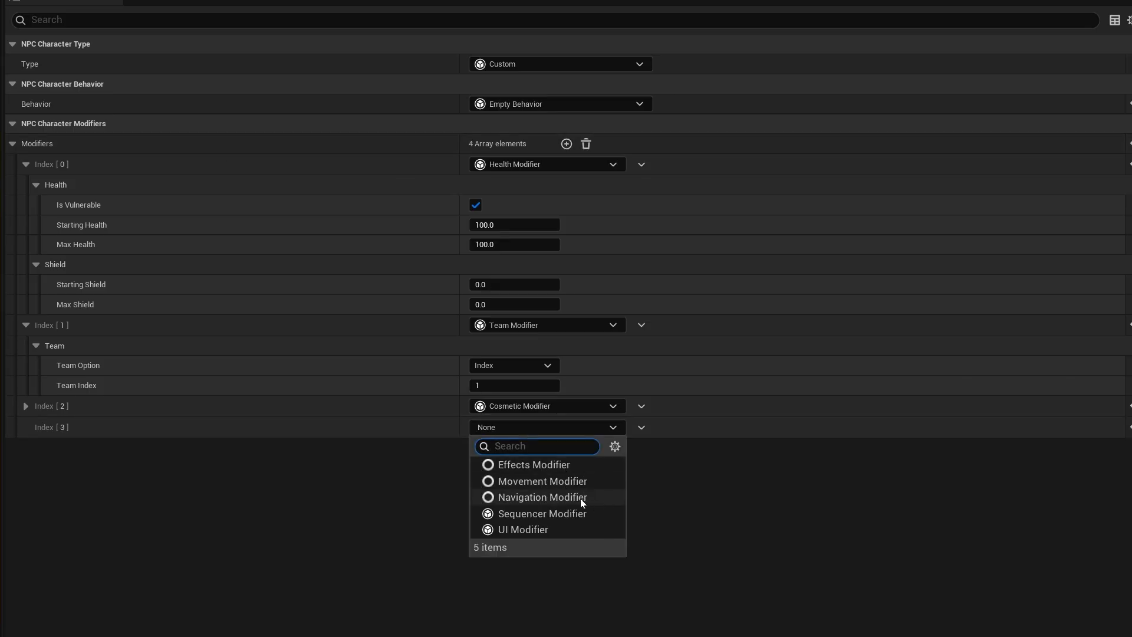
pyautogui.click(540, 527)
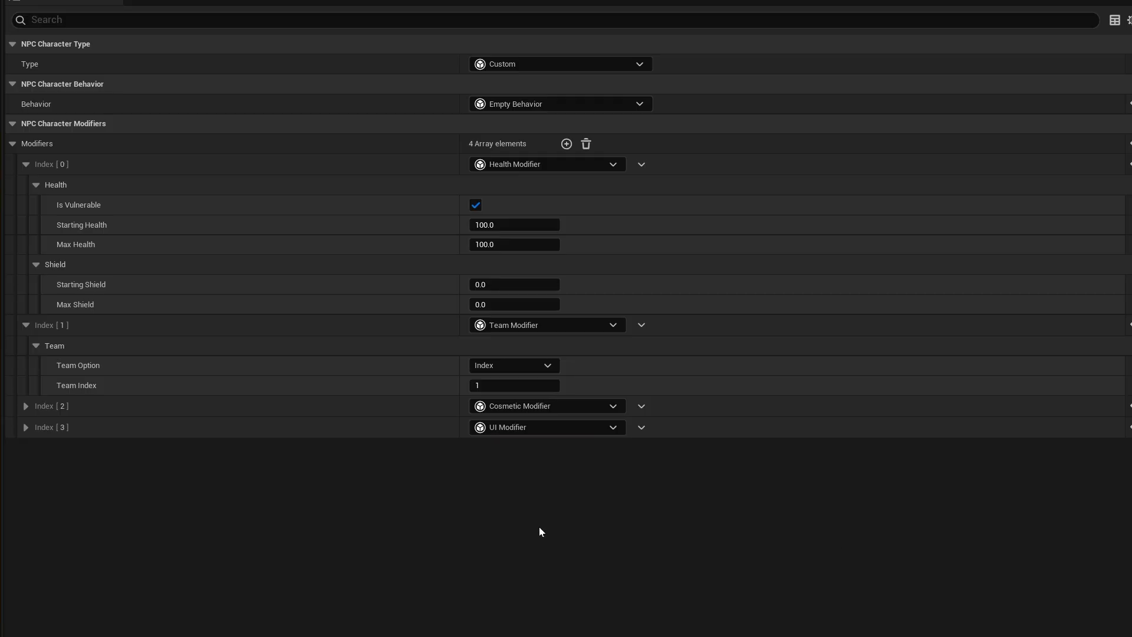
pyautogui.click(23, 427)
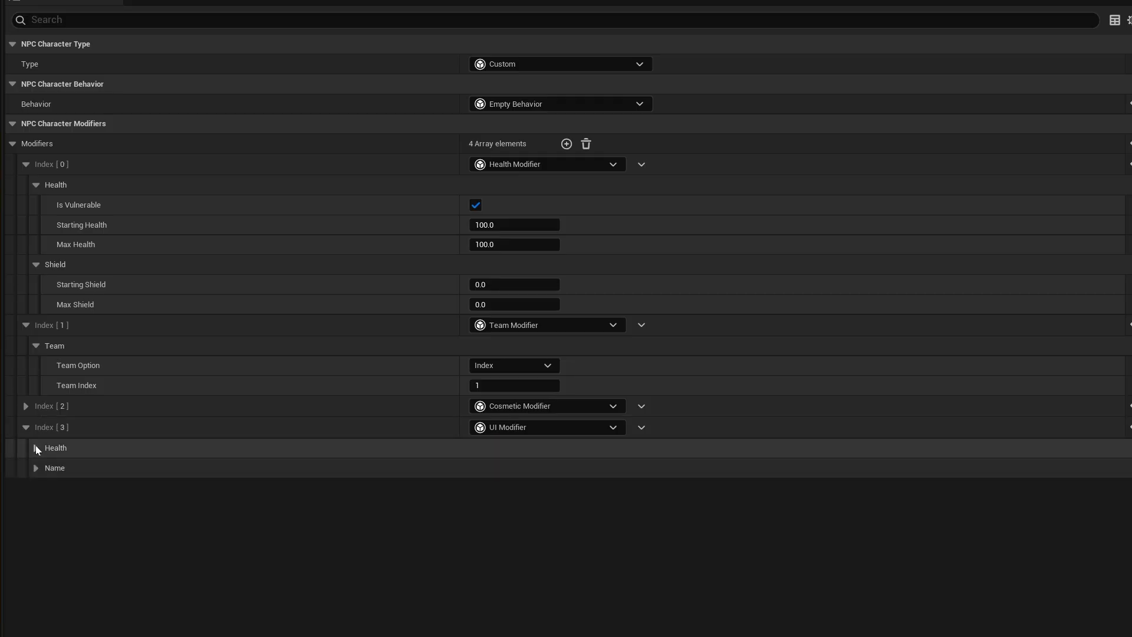
pyautogui.click(36, 447)
pyautogui.click(36, 487)
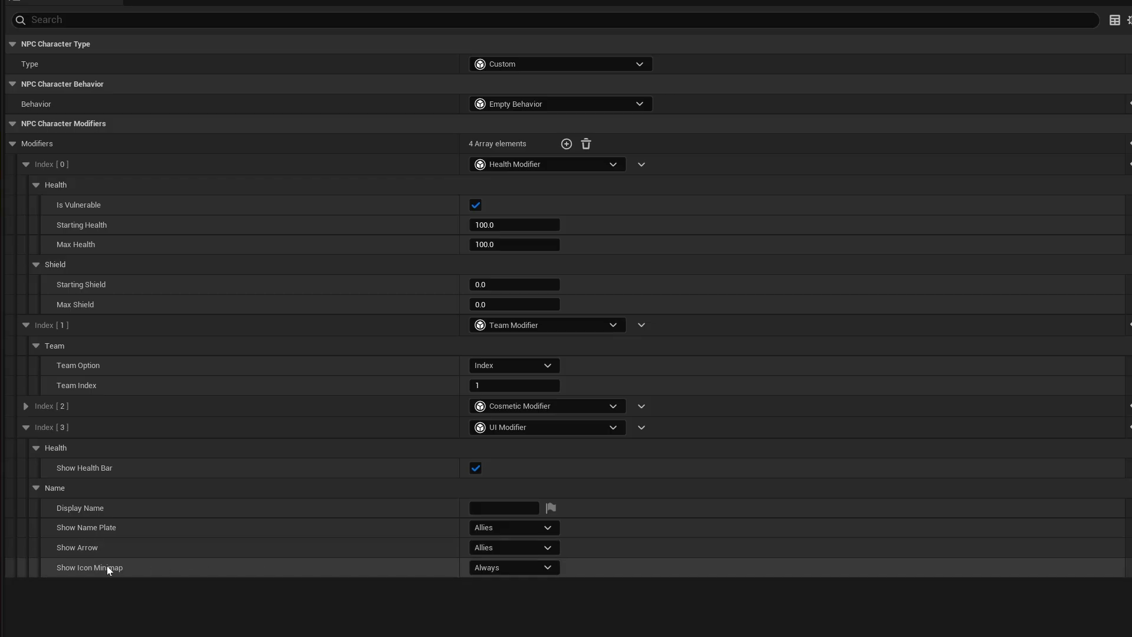
pyautogui.click(506, 526)
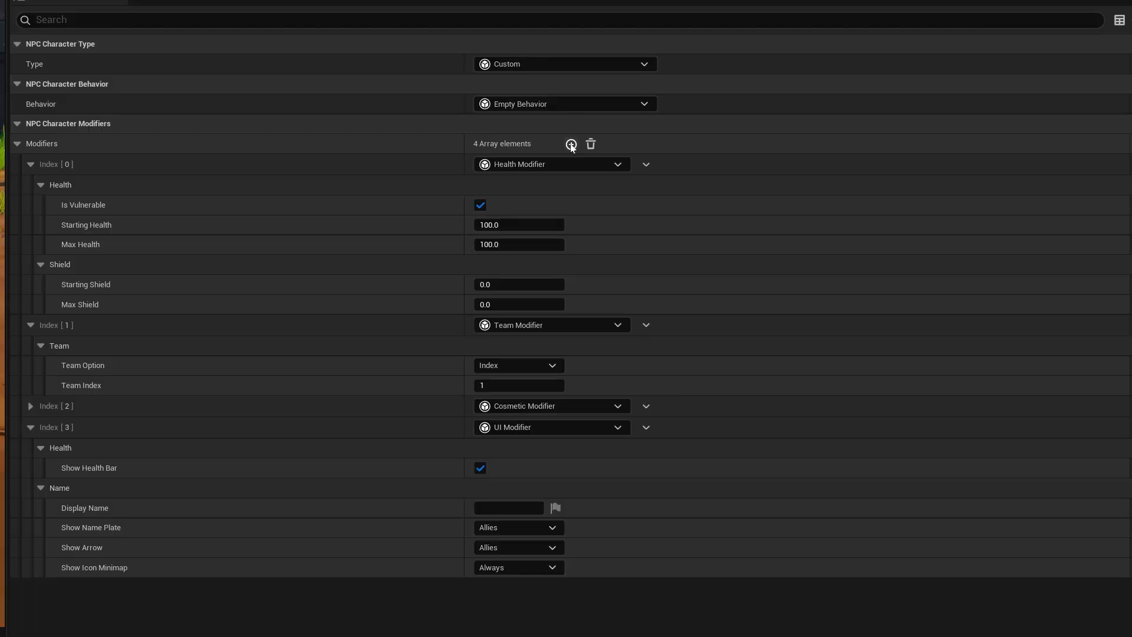
# - Add a fifth modifier of type Effects Modifier and expand its Death Effect and Spawn Effect settings
pyautogui.click(571, 144)
pyautogui.click(502, 588)
pyautogui.click(538, 625)
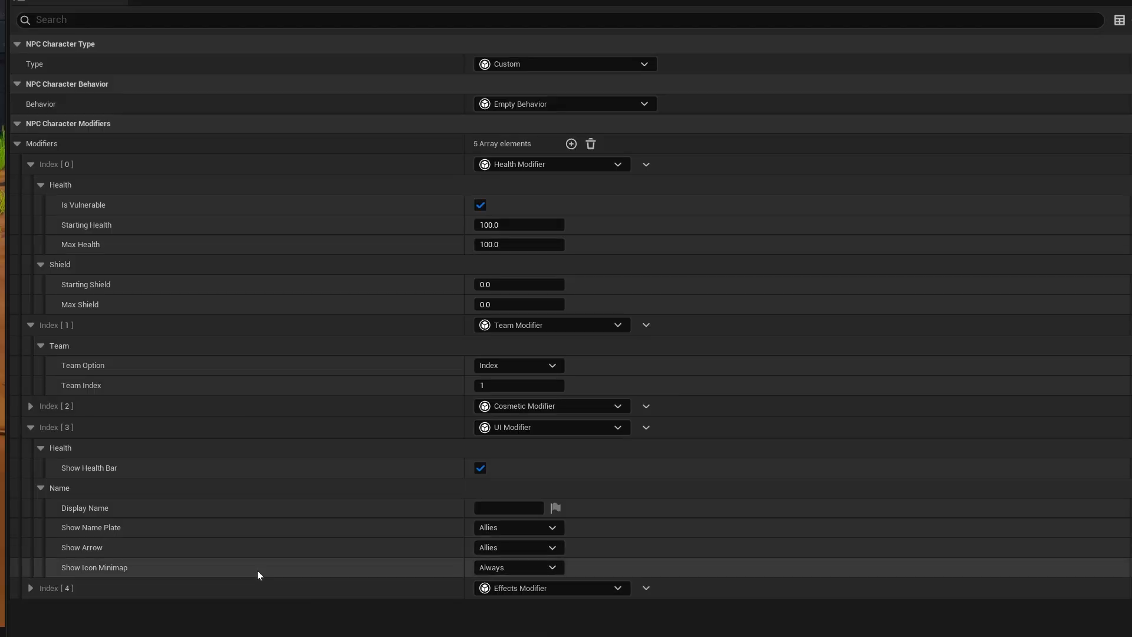
pyautogui.click(30, 588)
pyautogui.scroll(-1, 120, 572)
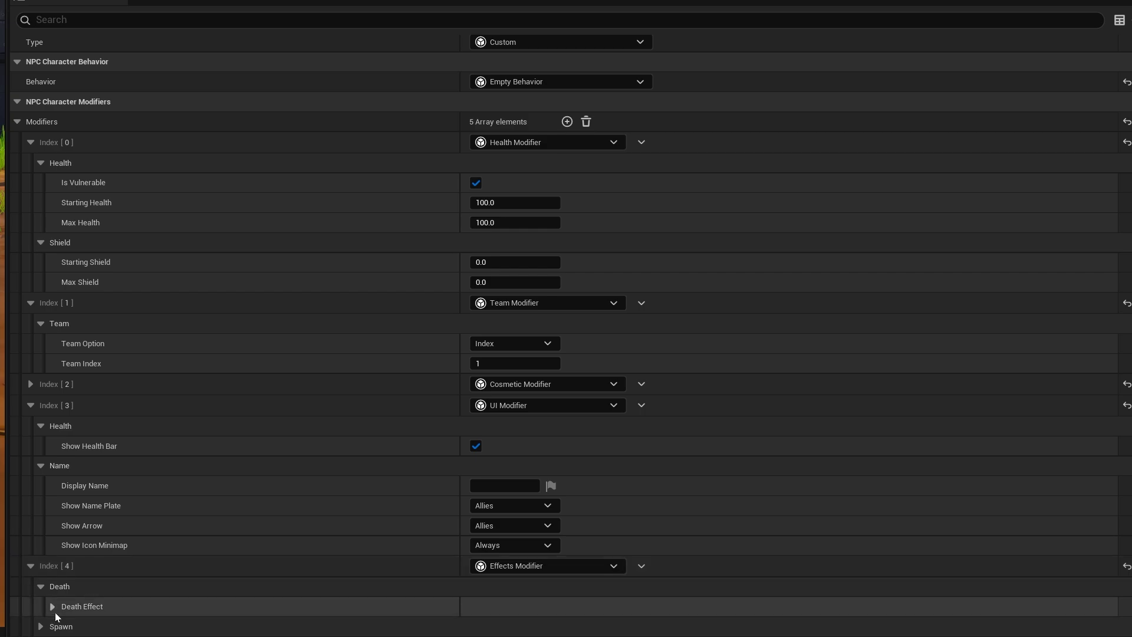
pyautogui.scroll(-1, 48, 610)
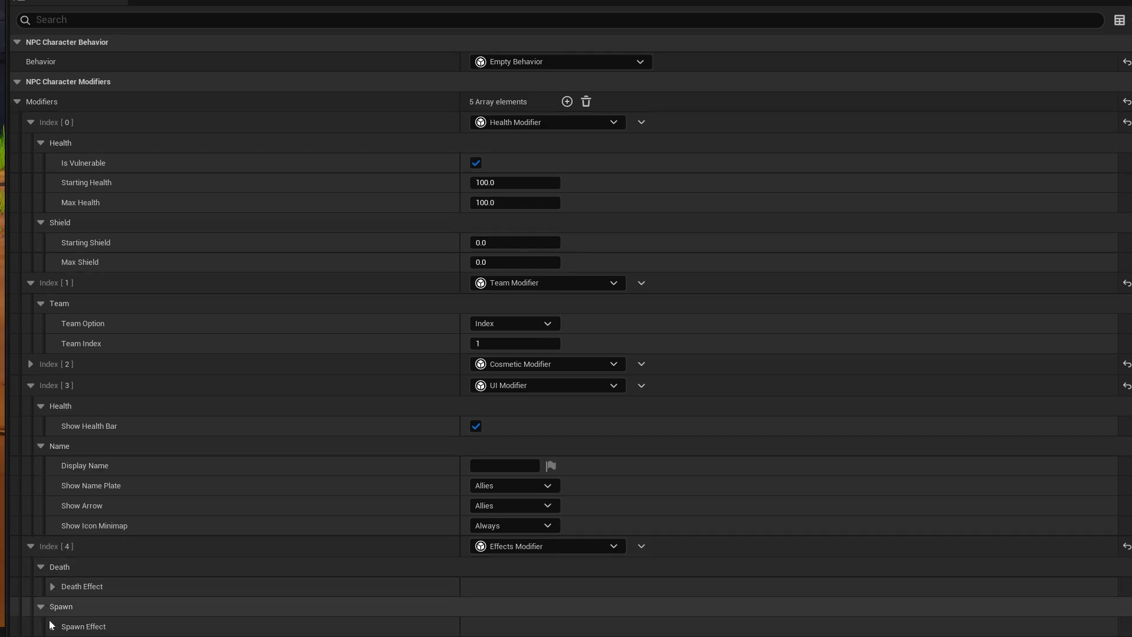
pyautogui.click(53, 586)
pyautogui.scroll(-6, 265, 589)
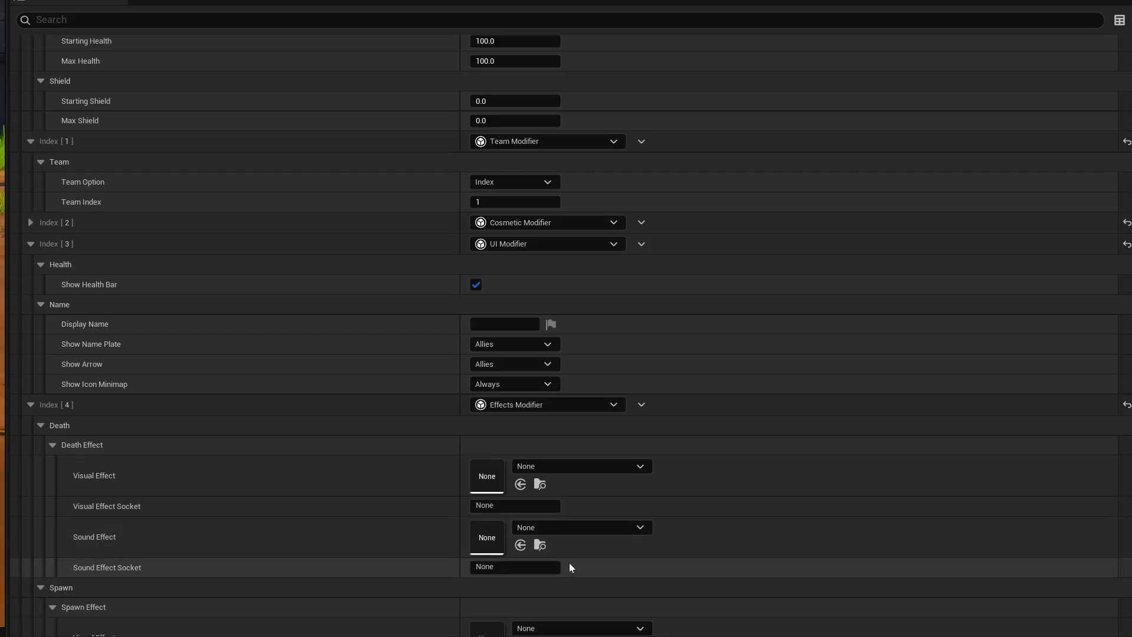
pyautogui.scroll(-4, 239, 591)
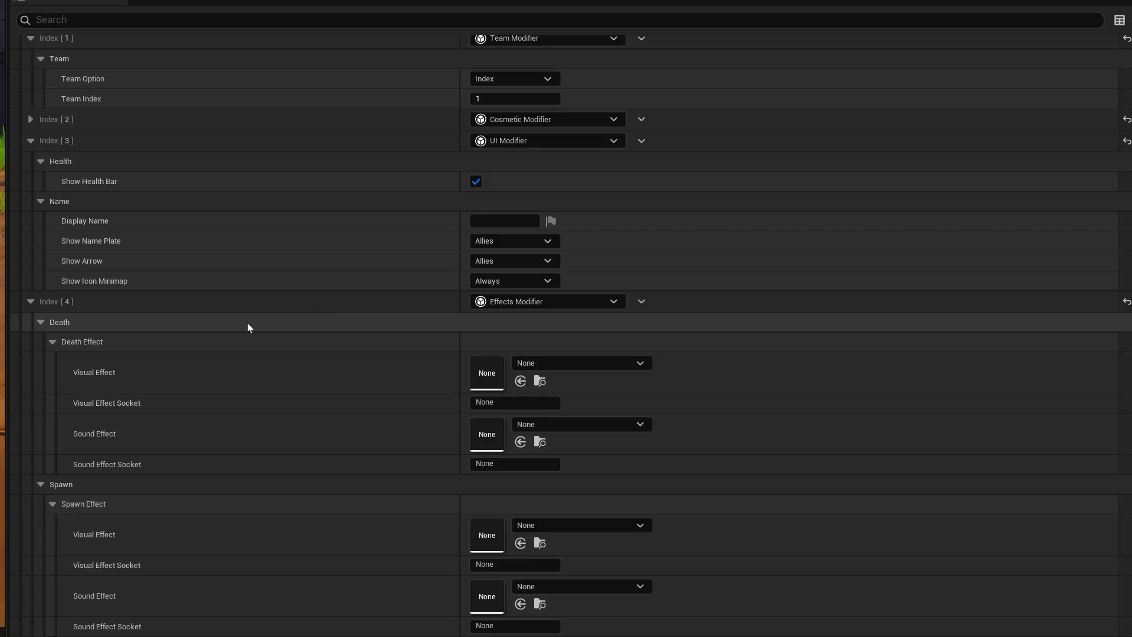
# - Change the fifth modifier to Movement Modifier and expand its Speeds settings to examine the walk, run and acceleration values
pyautogui.click(620, 305)
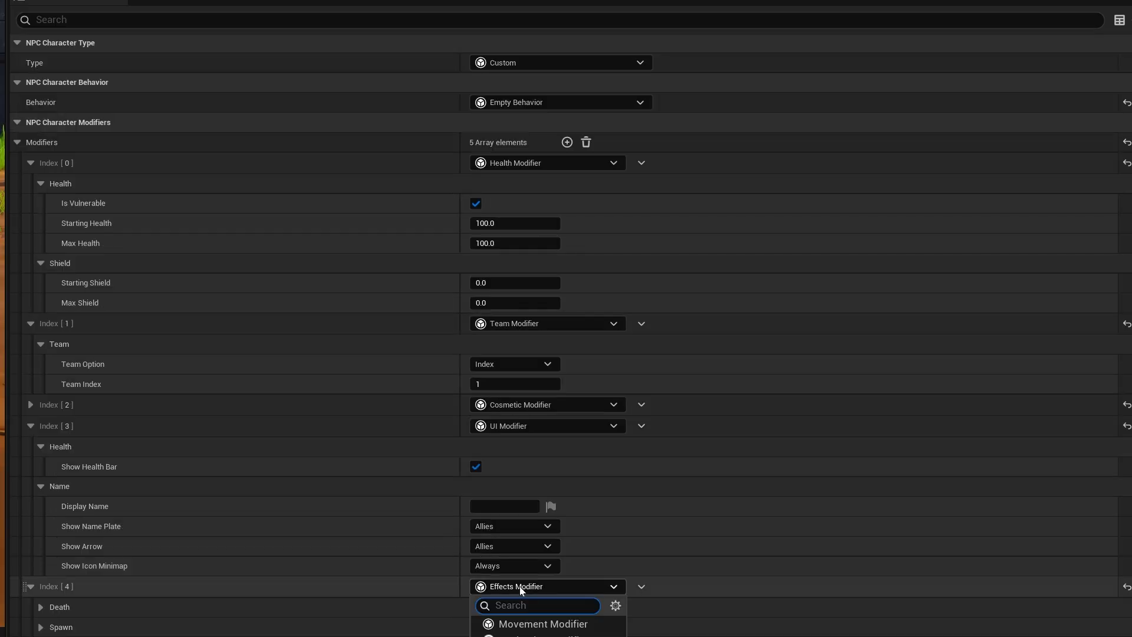
pyautogui.click(543, 624)
pyautogui.click(39, 609)
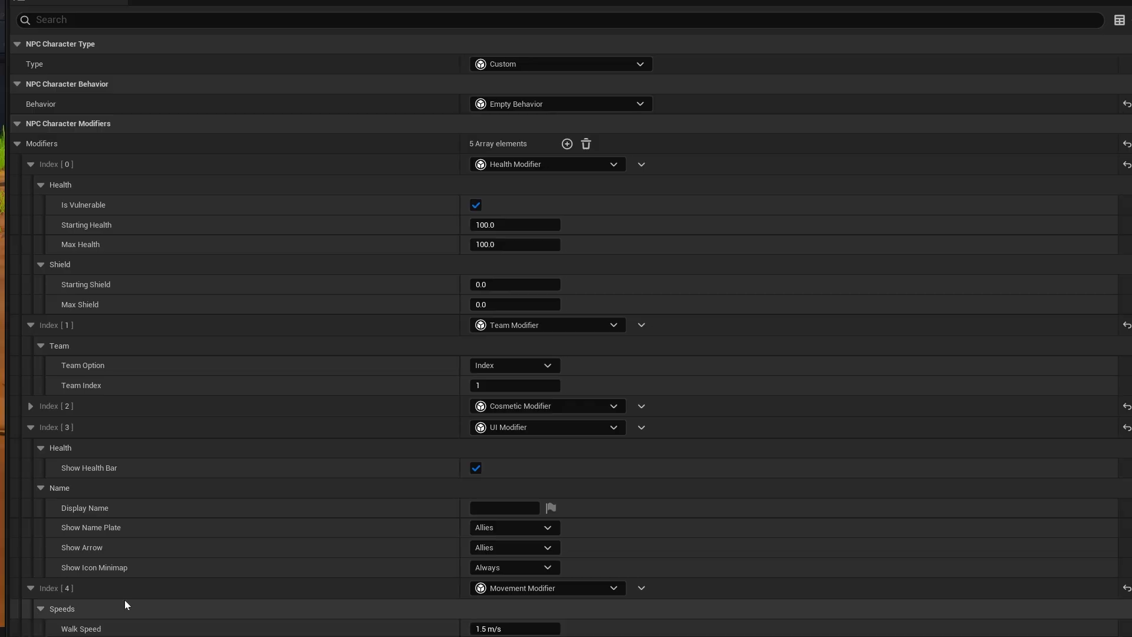
pyautogui.scroll(-2, 136, 596)
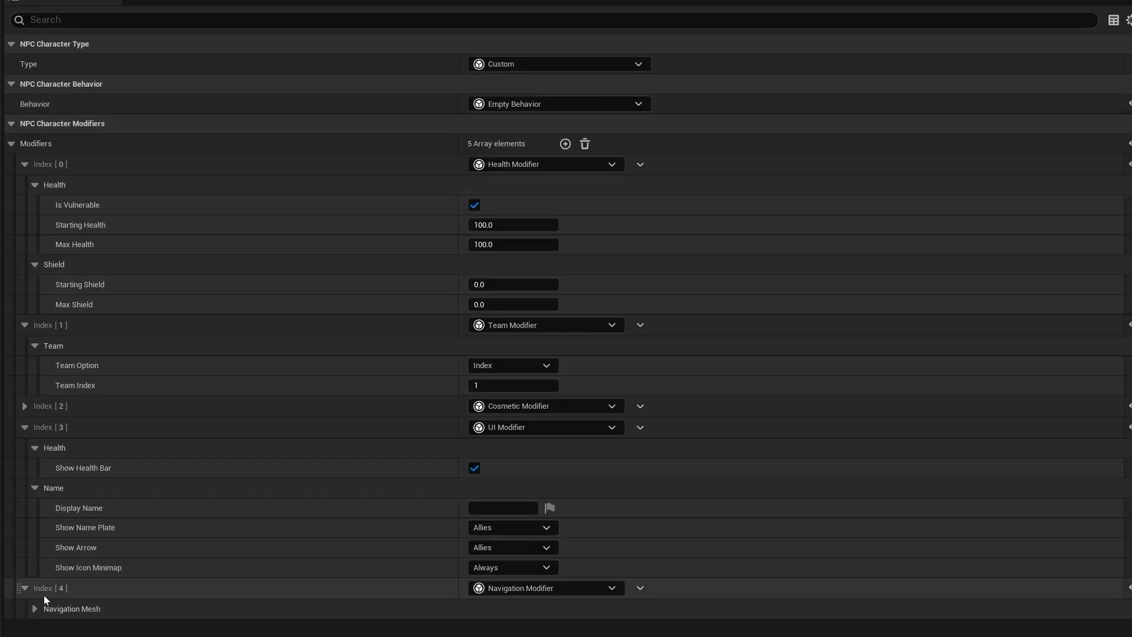
# - Change the fifth modifier to Navigation Modifier, toggle Override Generation Radii and review its Navigation Mesh settings
pyautogui.click(30, 608)
pyautogui.scroll(-1, 182, 572)
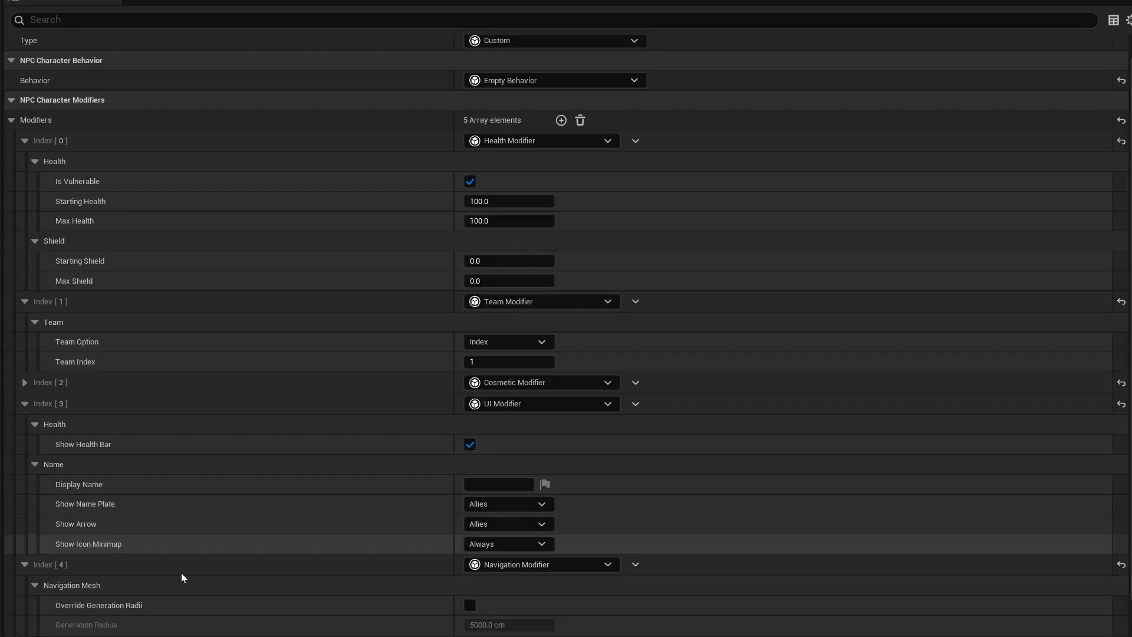
pyautogui.scroll(-2, 69, 567)
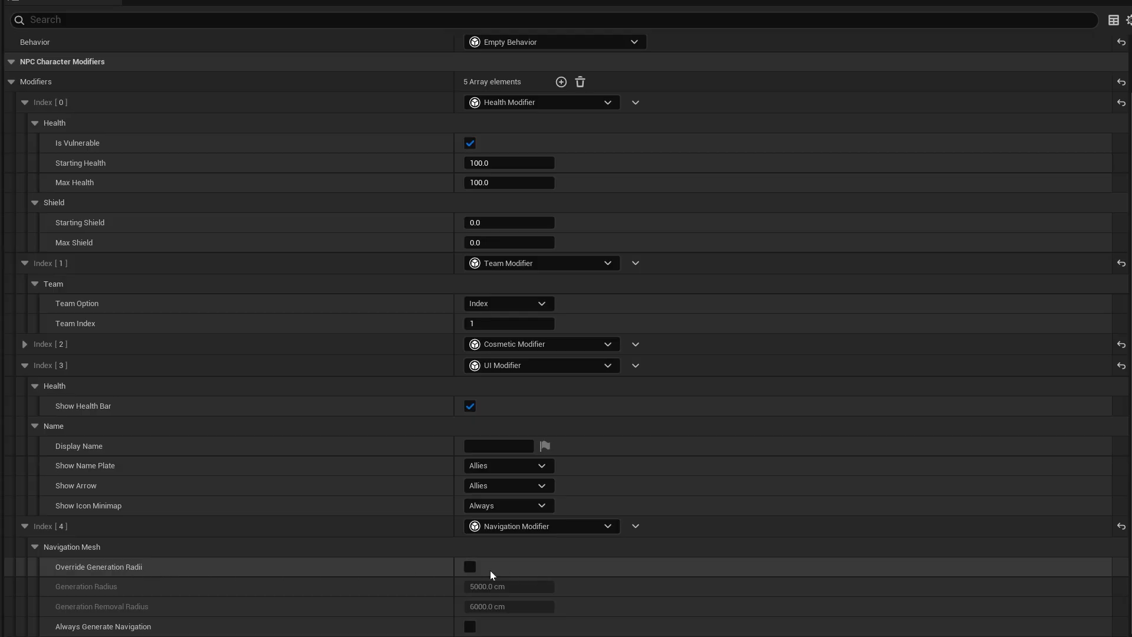
pyautogui.click(469, 567)
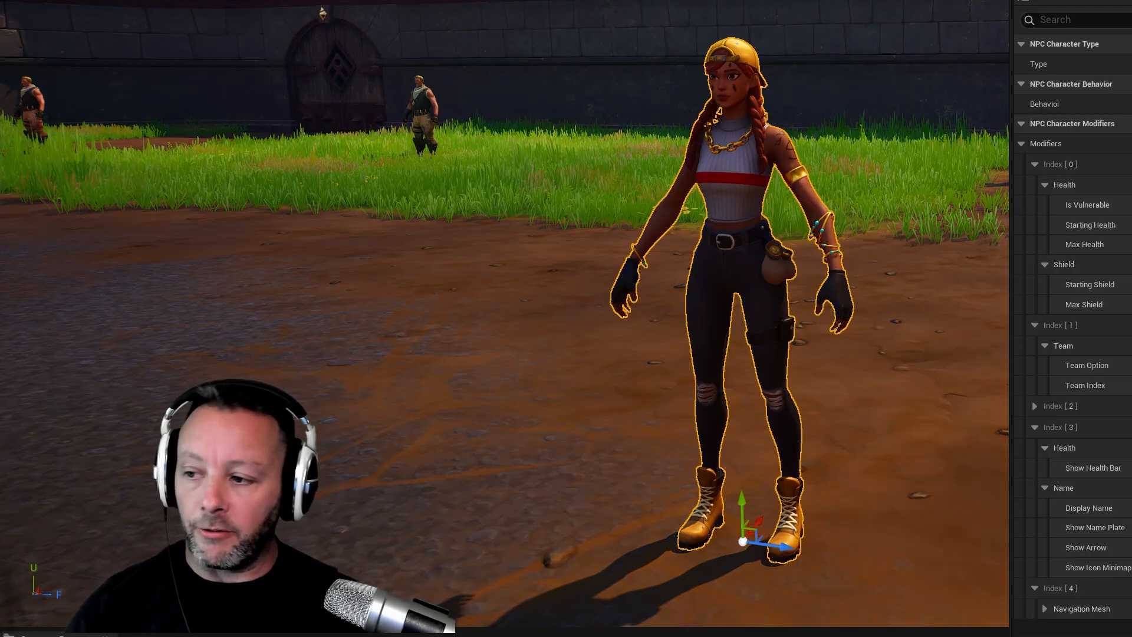
pyautogui.click(1046, 608)
pyautogui.scroll(-1, 1073, 586)
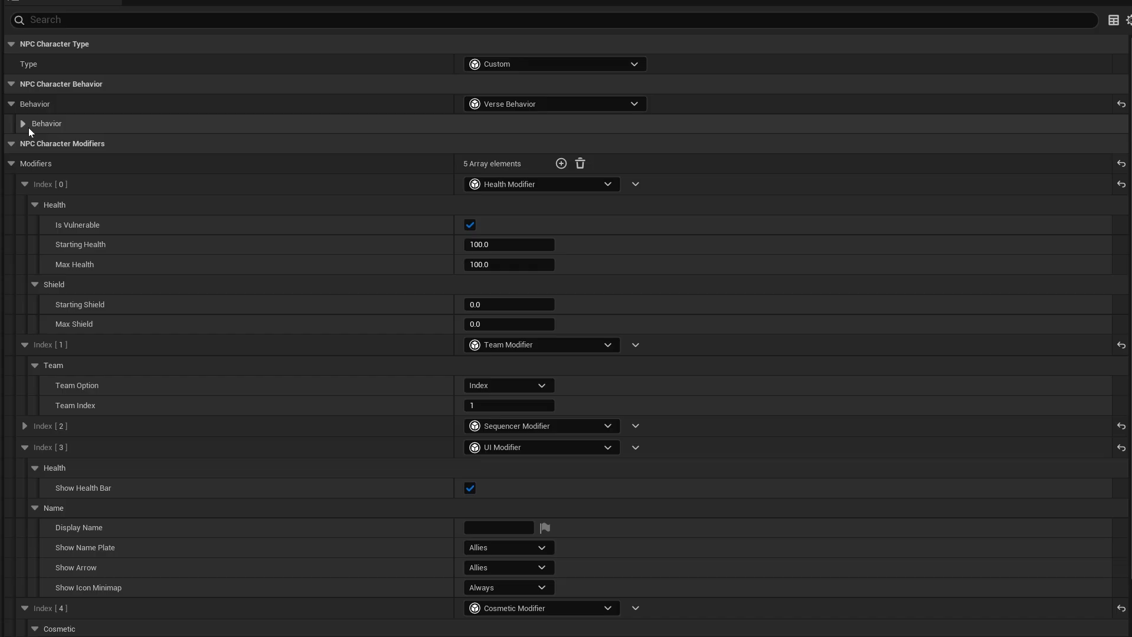
# - Expand AuraNPC's Verse Behavior settings and set the NPCBehavior Script to CustomCrowdNPCBehavior
pyautogui.click(24, 124)
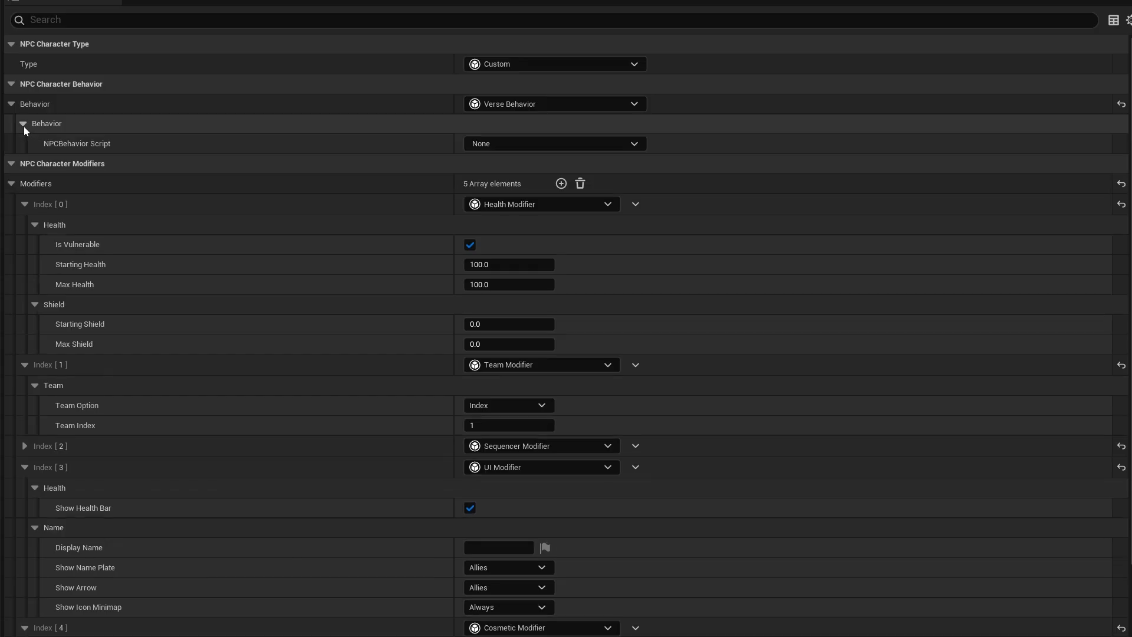
pyautogui.click(543, 147)
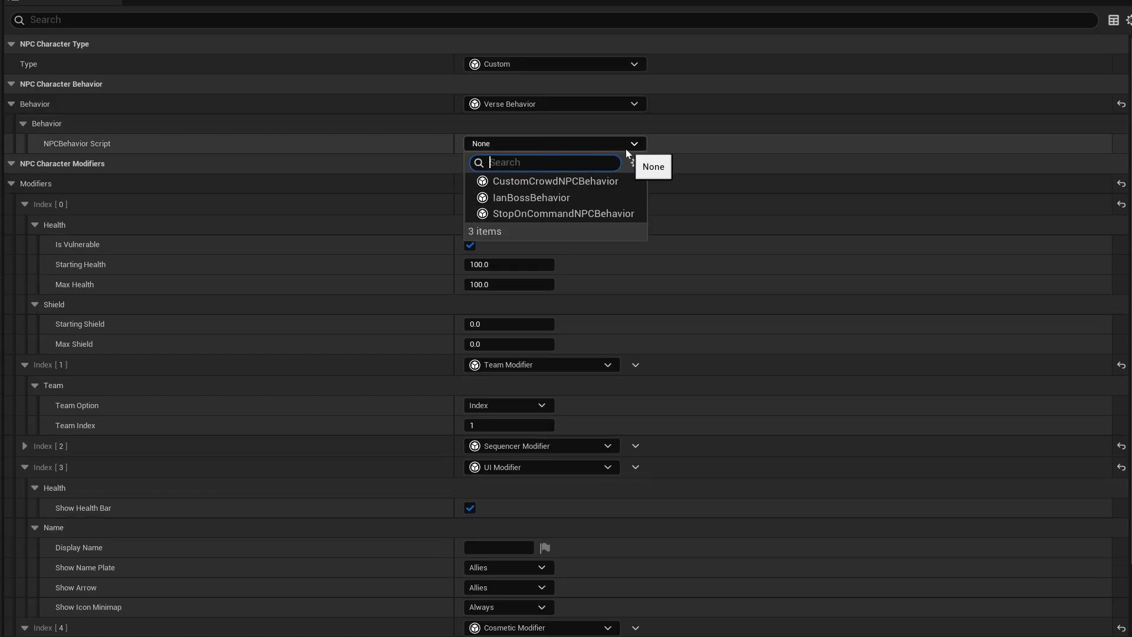
pyautogui.click(536, 183)
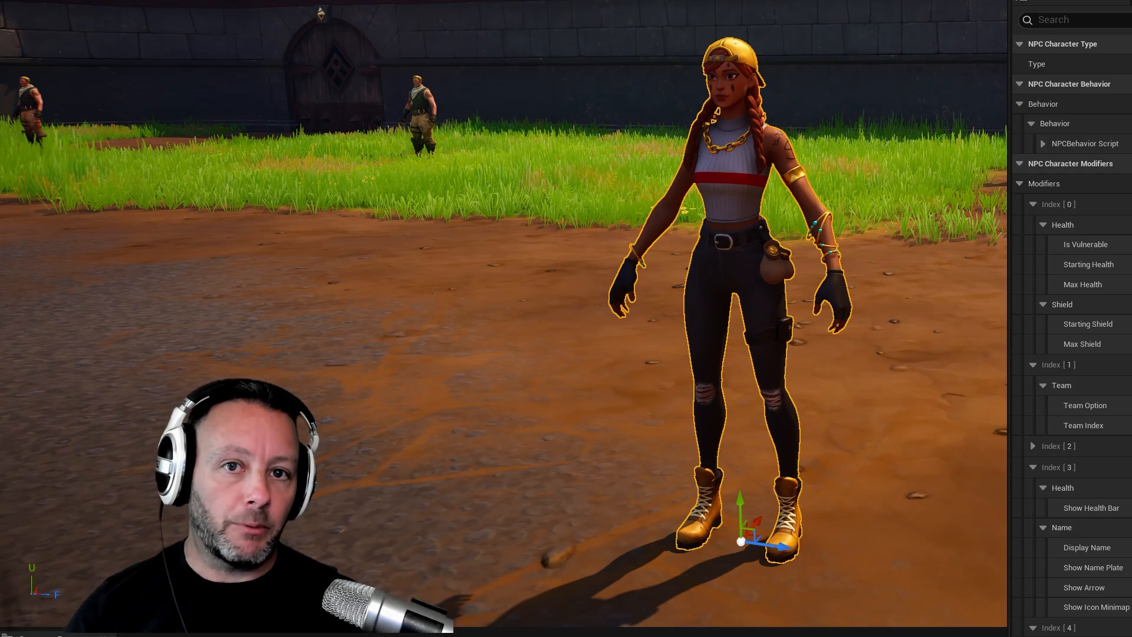
# - Expand the CustomCrowdNPCBehavior script's properties and try to assign Trigger2 as its StopTrigger
pyautogui.click(1044, 144)
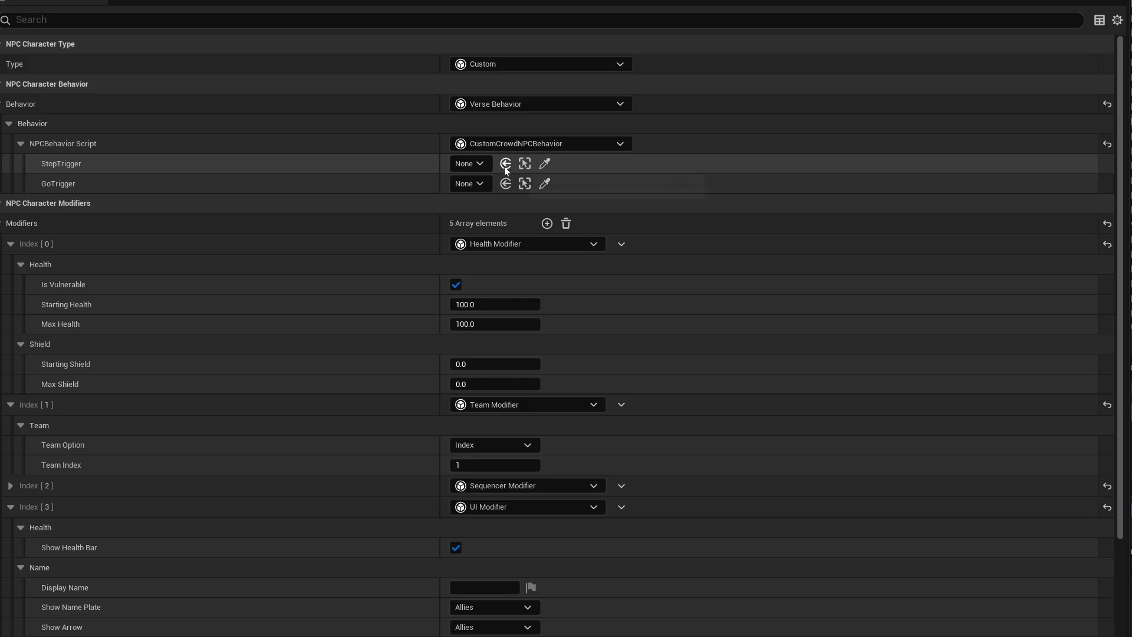
pyautogui.click(472, 164)
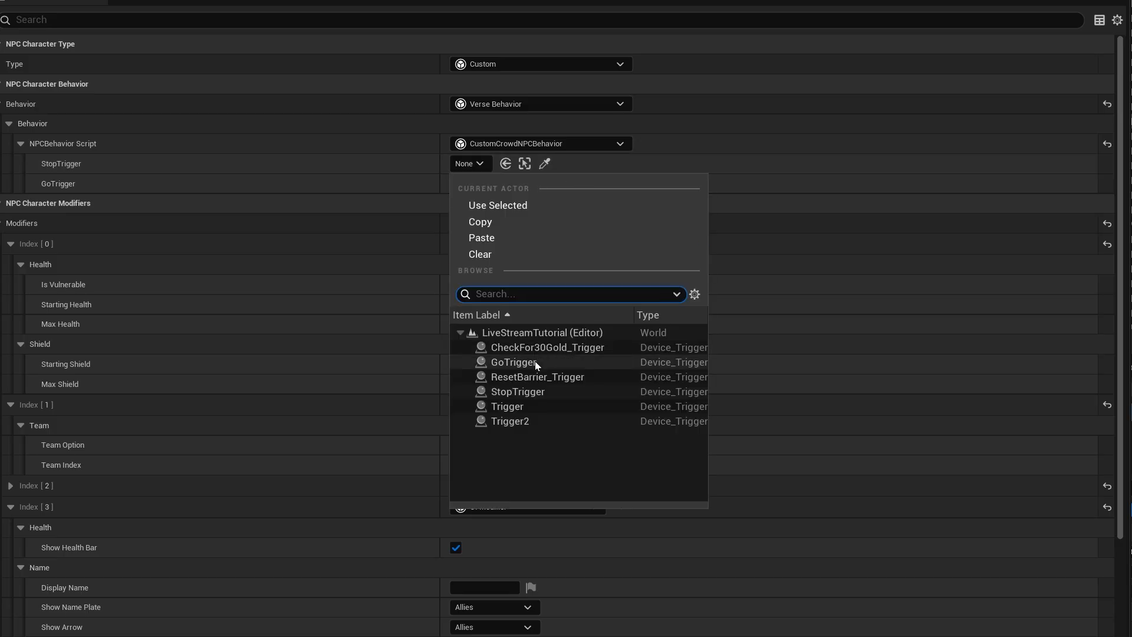
pyautogui.click(529, 416)
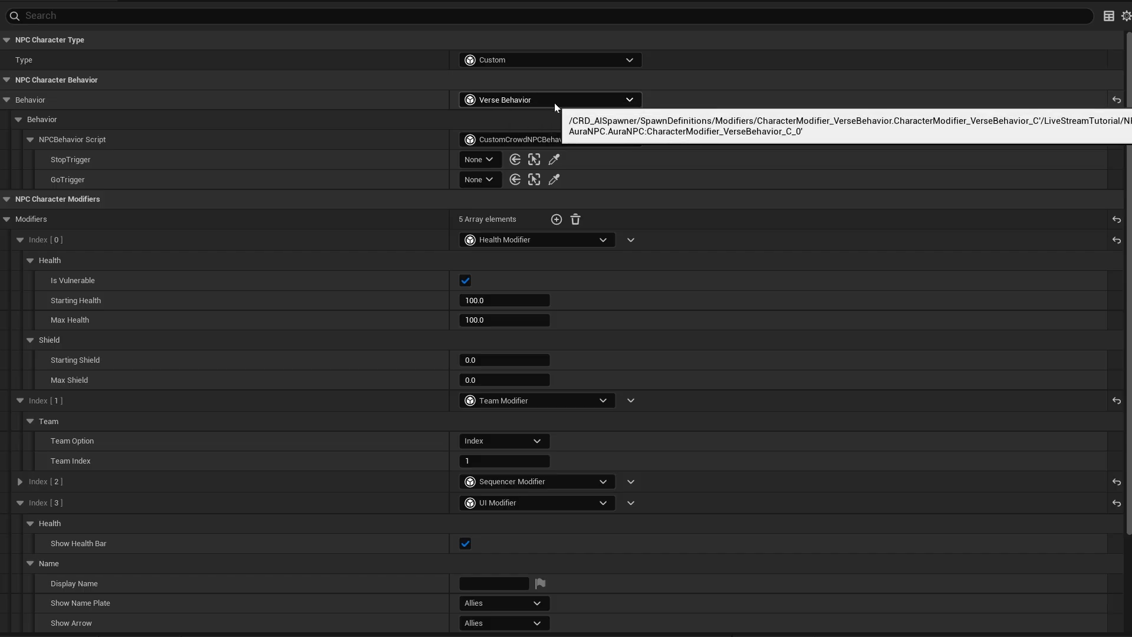
# - Review the behavior script choices in the AuraNPC definition and in NPC Spawner10's NPC Behavior Script override
pyautogui.click(603, 139)
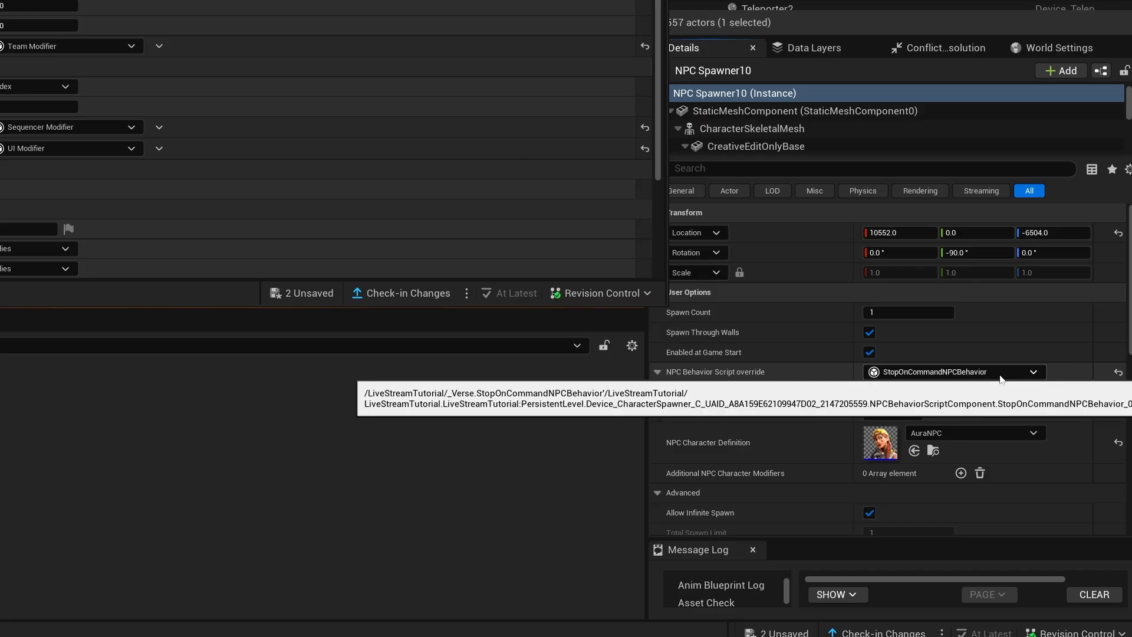
pyautogui.click(1033, 372)
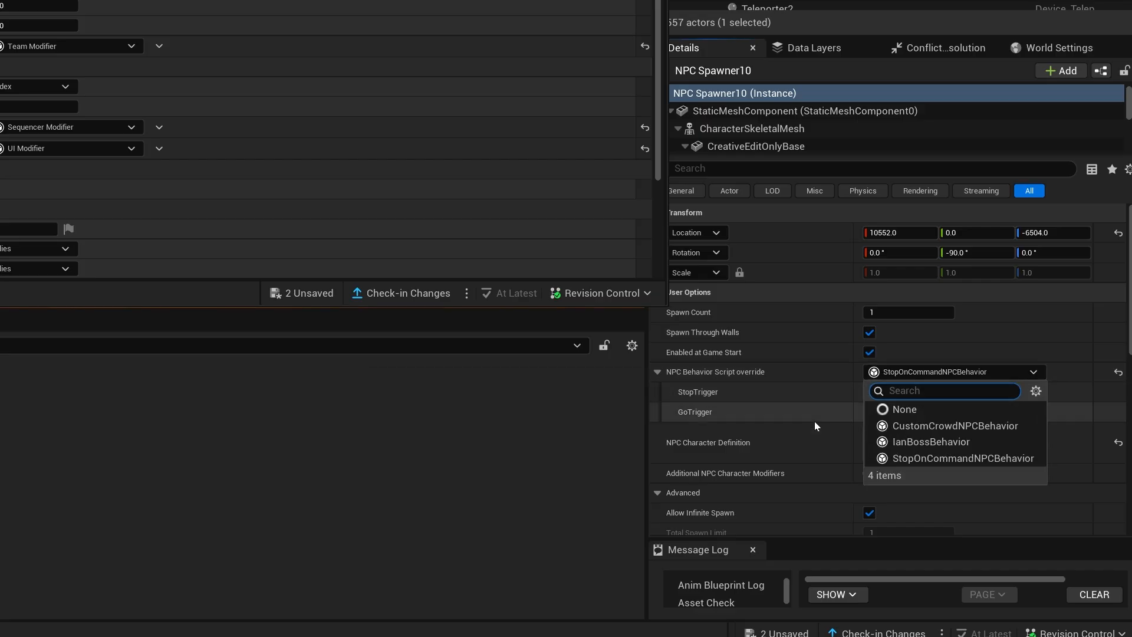
pyautogui.click(1063, 380)
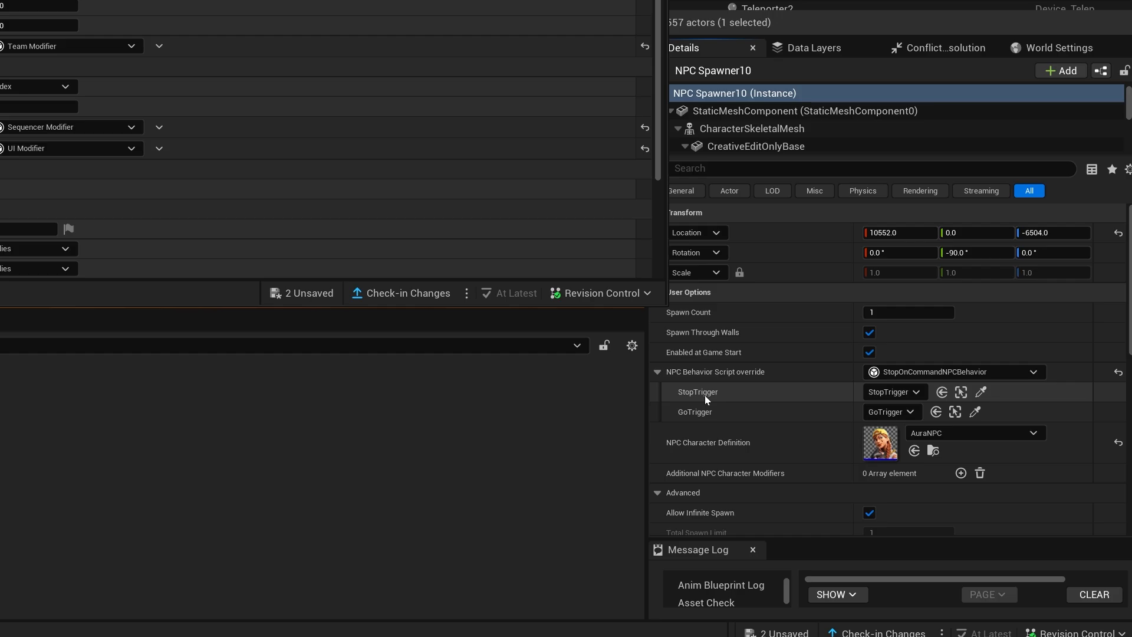